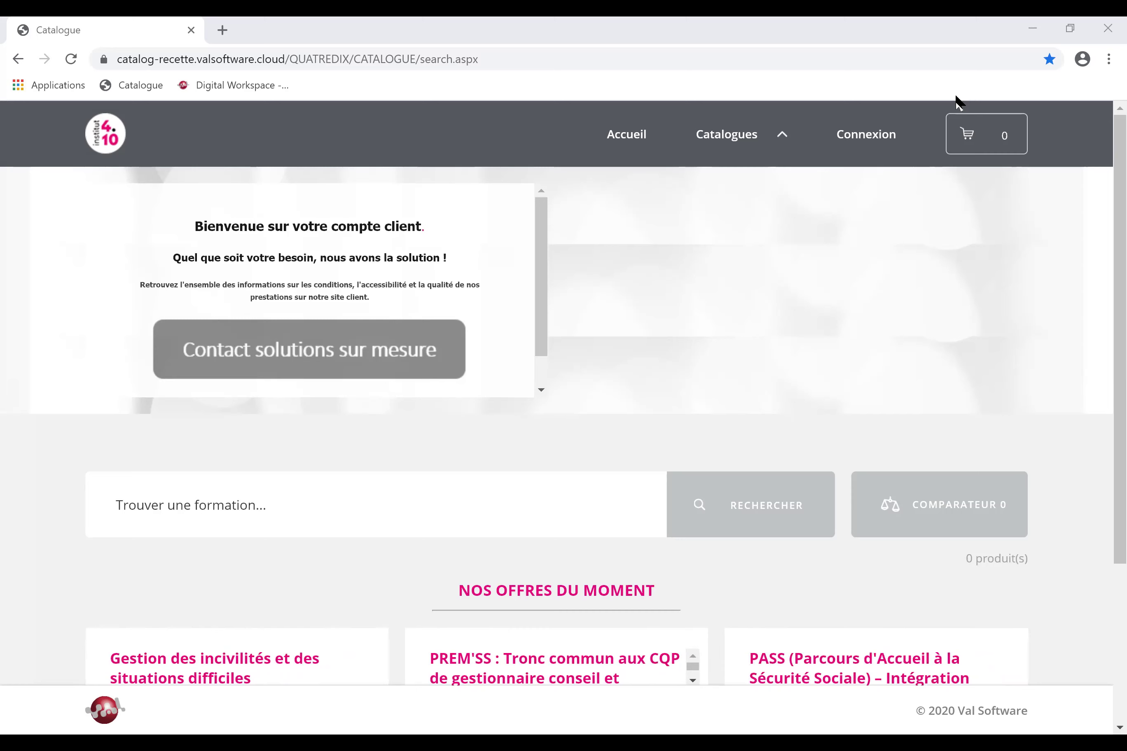
Sign in with the saved credentials and open Mon compte > Connexion Extranet in a new tab.
click(865, 136)
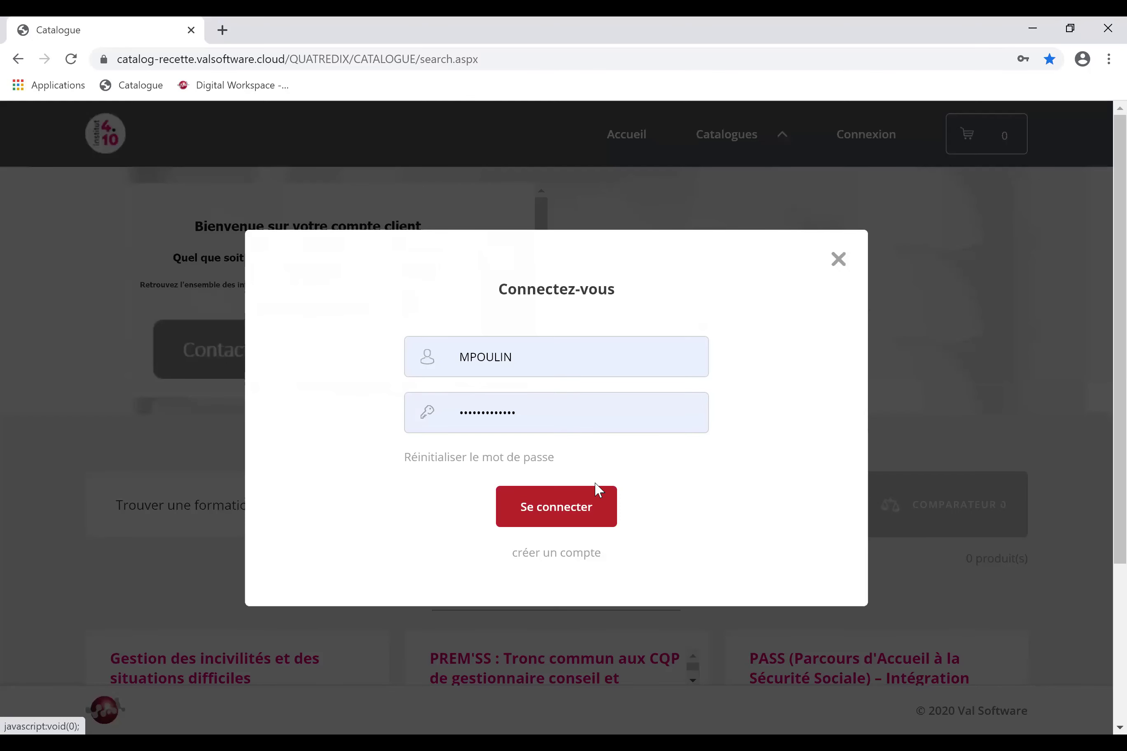
click(587, 518)
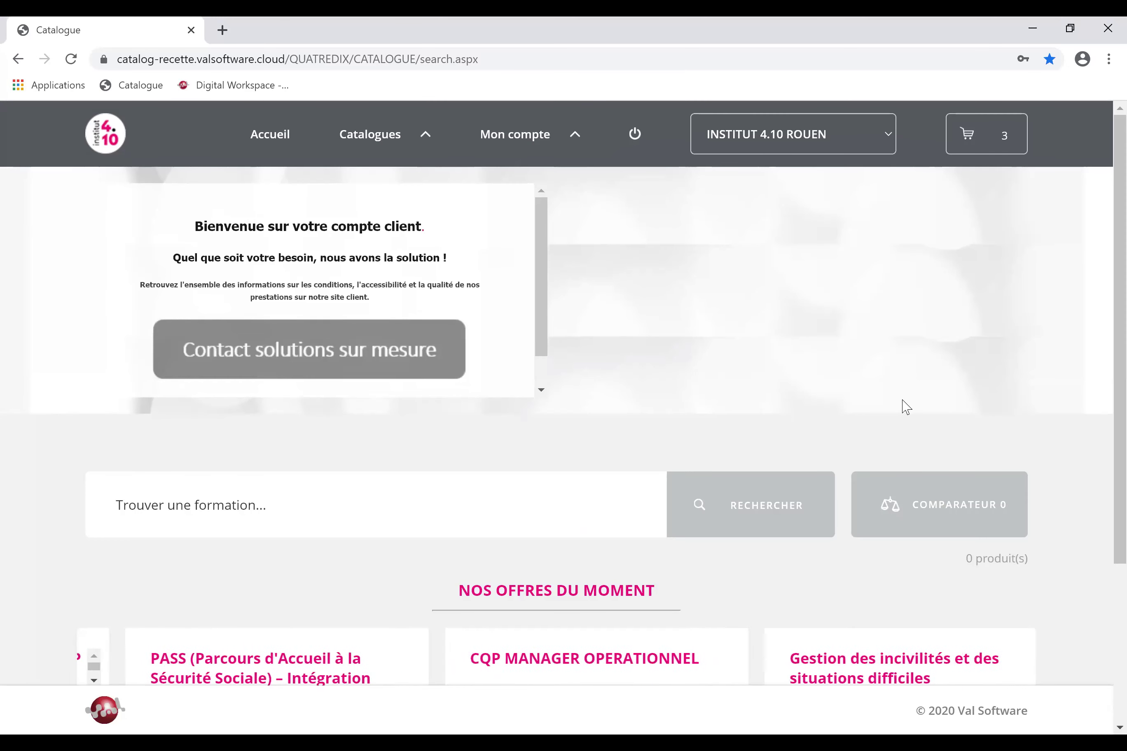
click(515, 137)
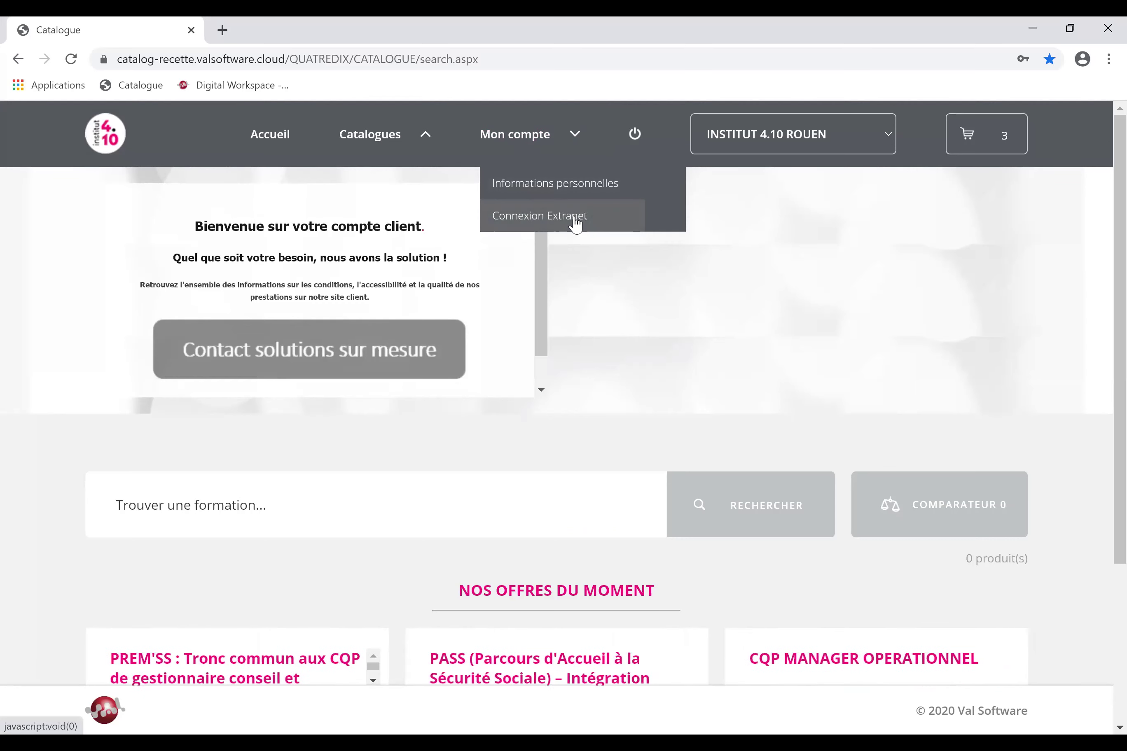
click(600, 227)
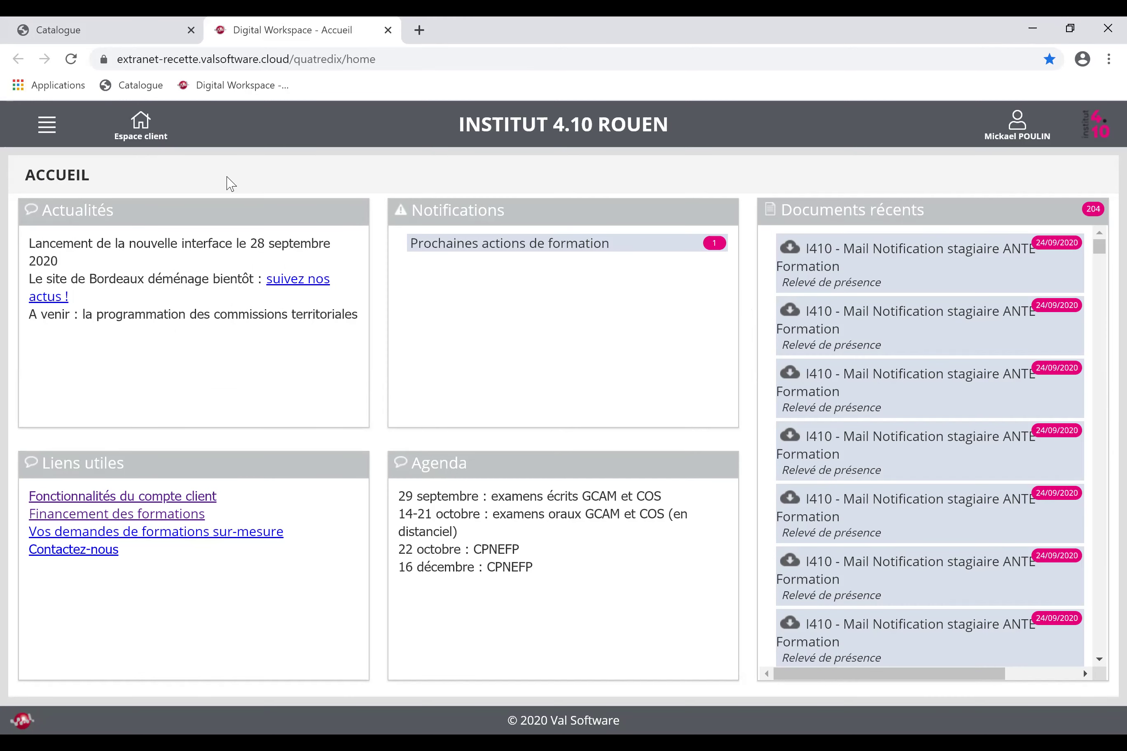
Expand the Prochaines actions de formation notification, highlighting the Actualités, Notifications and Agenda panel titles.
drag(44, 212, 129, 221)
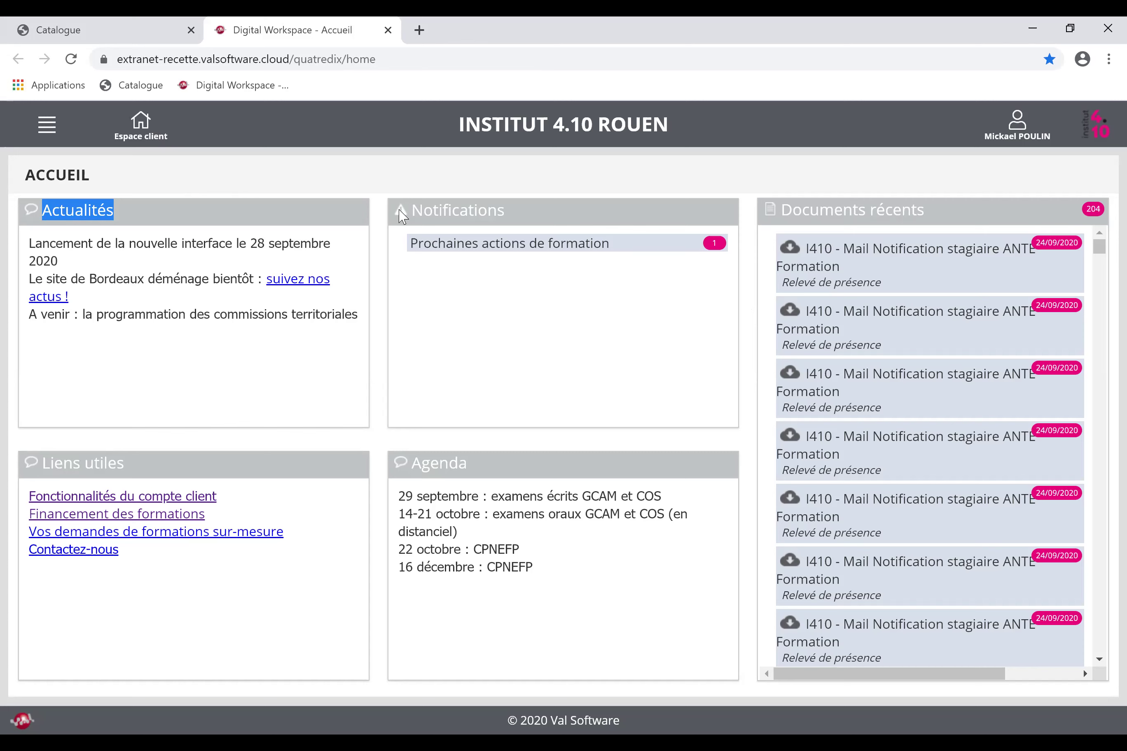
drag(423, 210, 495, 209)
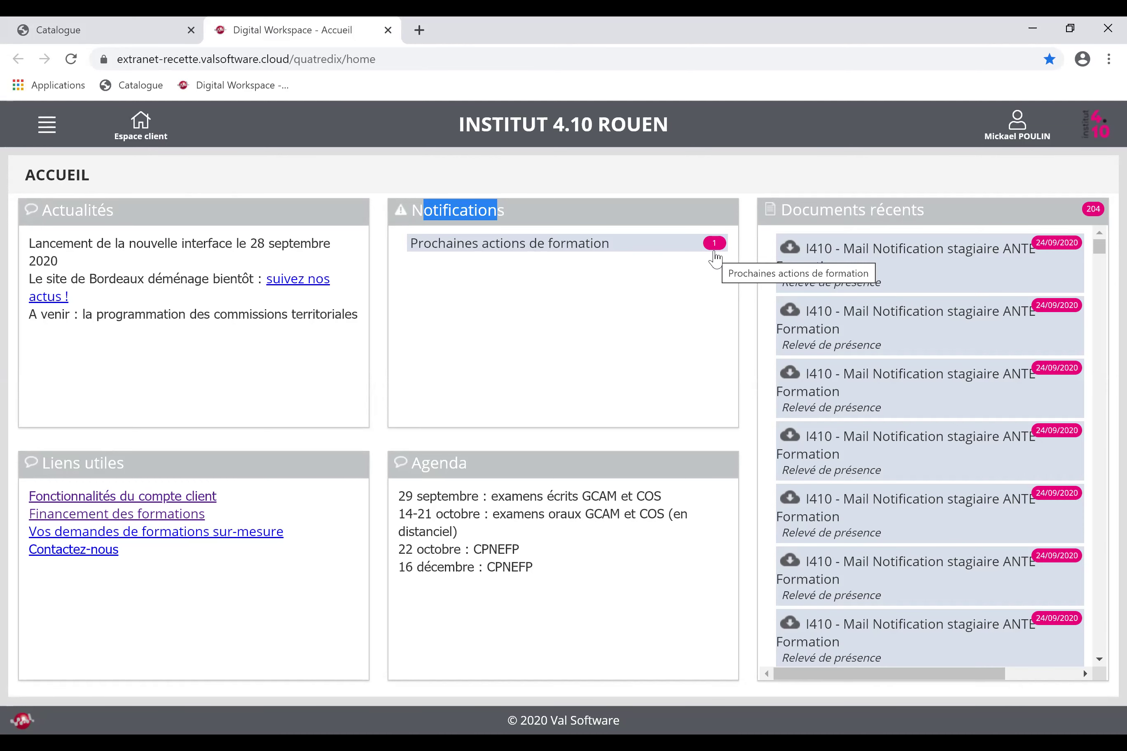
click(714, 257)
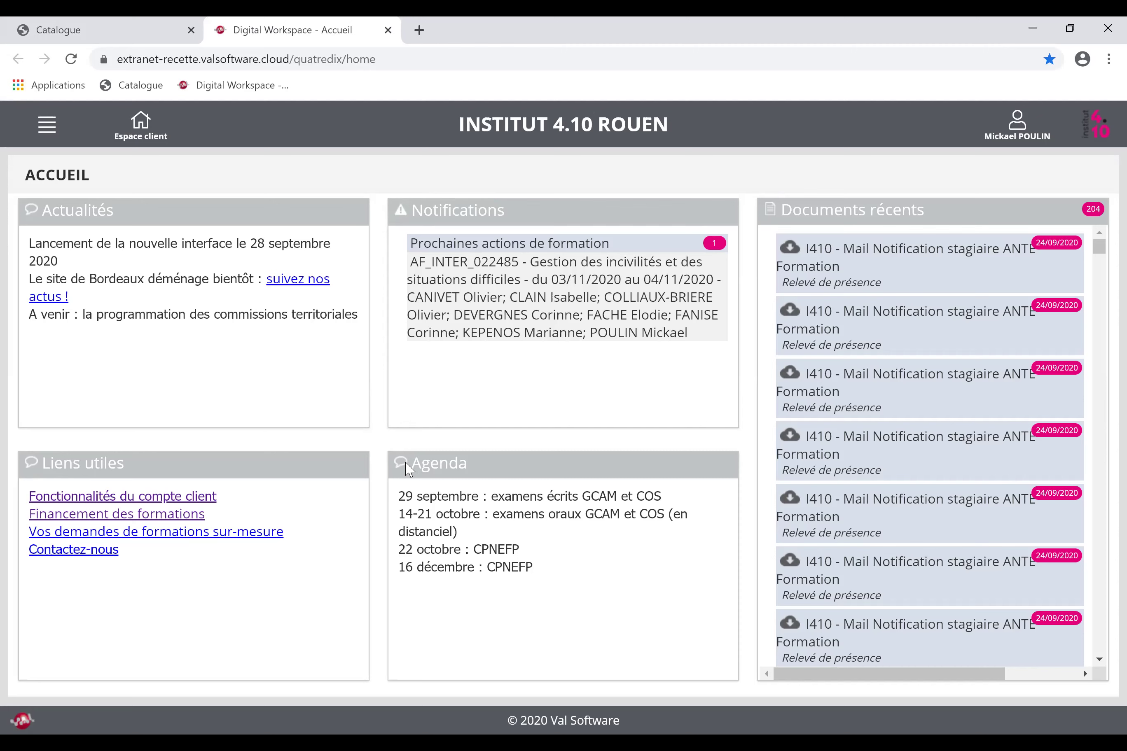
double_click(428, 464)
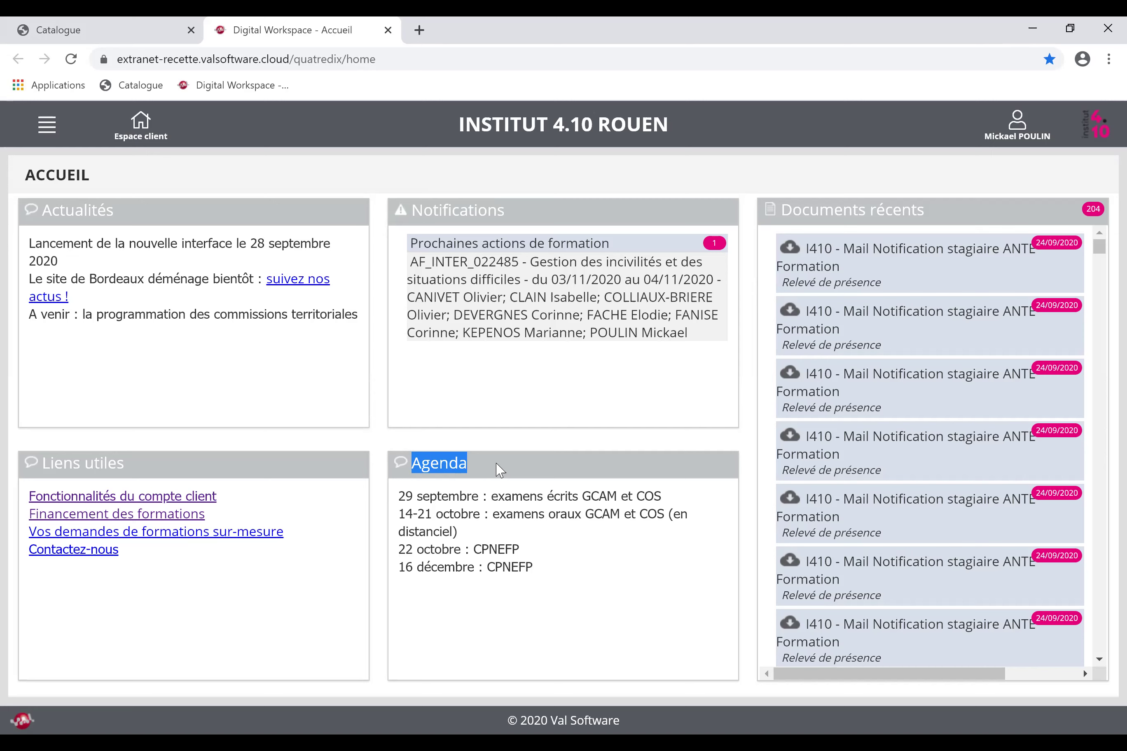
Highlight the Documents récents title, then open the hamburger menu and choose Inscriptions.
drag(779, 215, 966, 215)
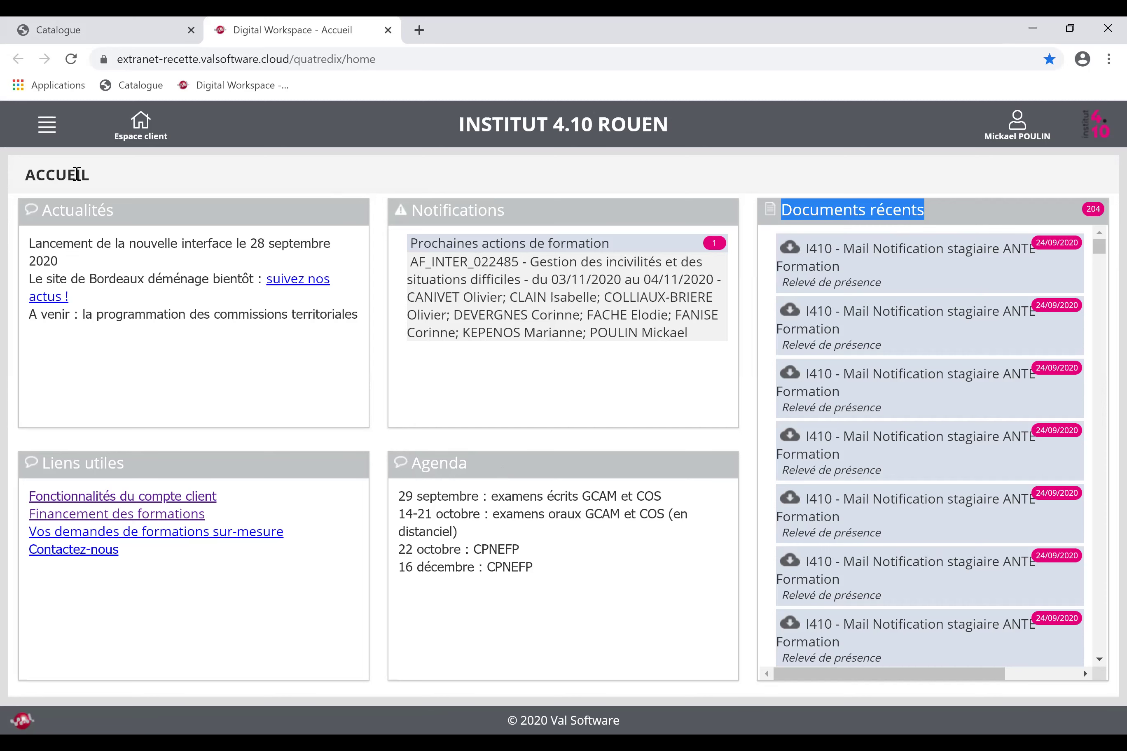
click(48, 127)
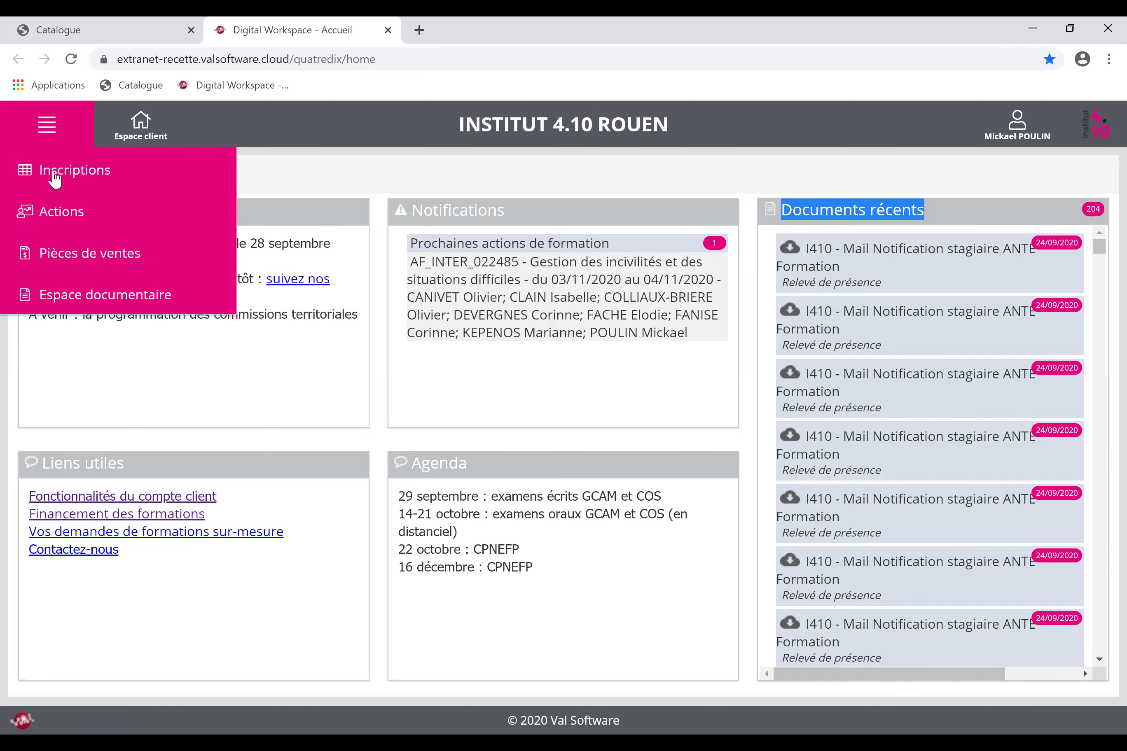
click(56, 178)
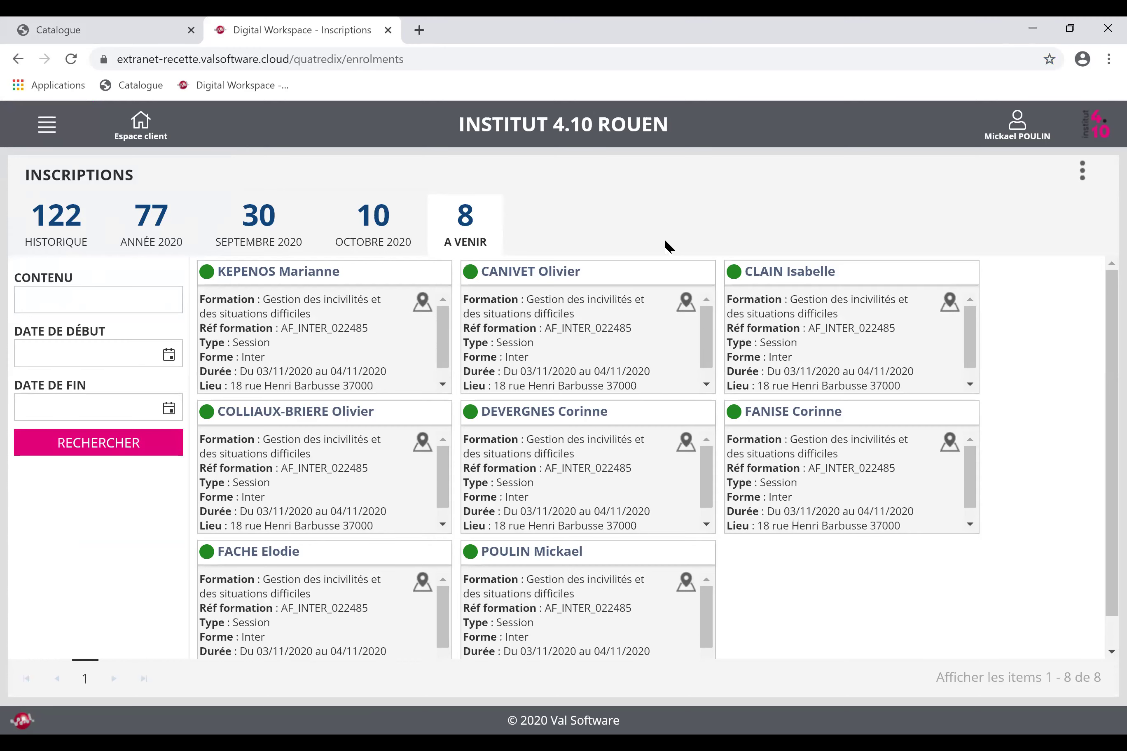
Switch the enrolments to the OCTOBRE 2020 tab, then back to the A VENIR list.
click(377, 224)
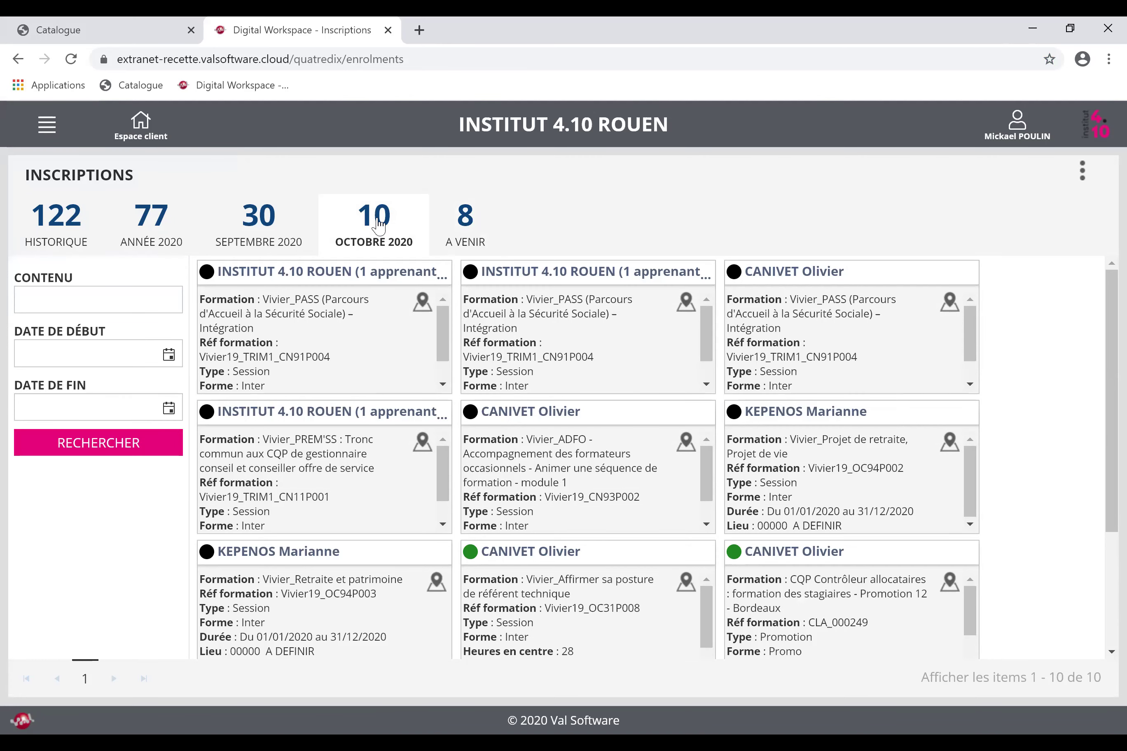
click(467, 227)
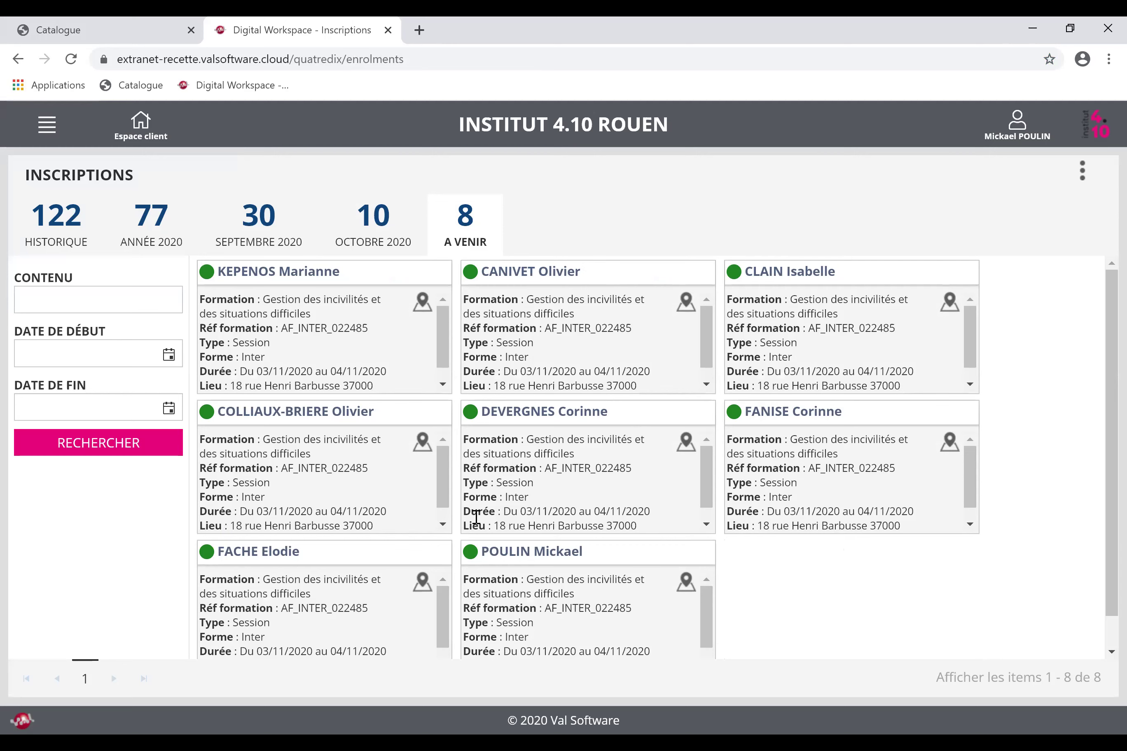
Filter the enrolments by a trainee's surname and view their SEPTEMBRE 2020 and ANNÉE 2020 enrolments.
click(95, 304)
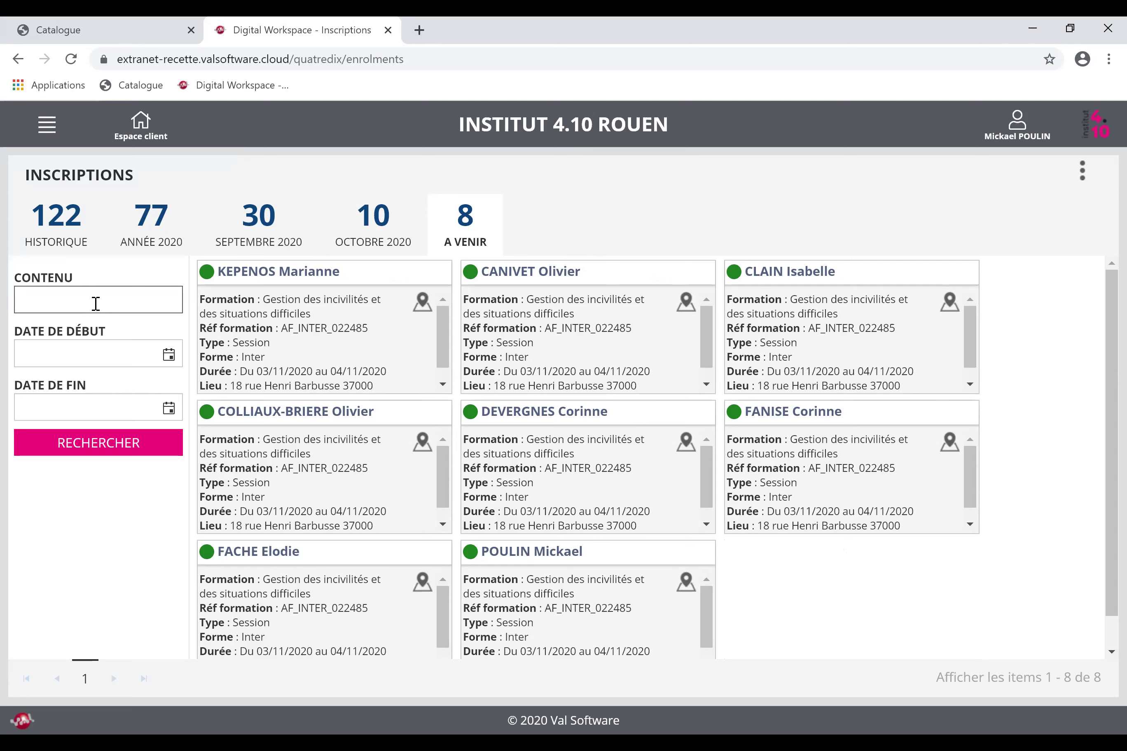
text(c)
key(BackSpace)
text(fanise)
key(Return)
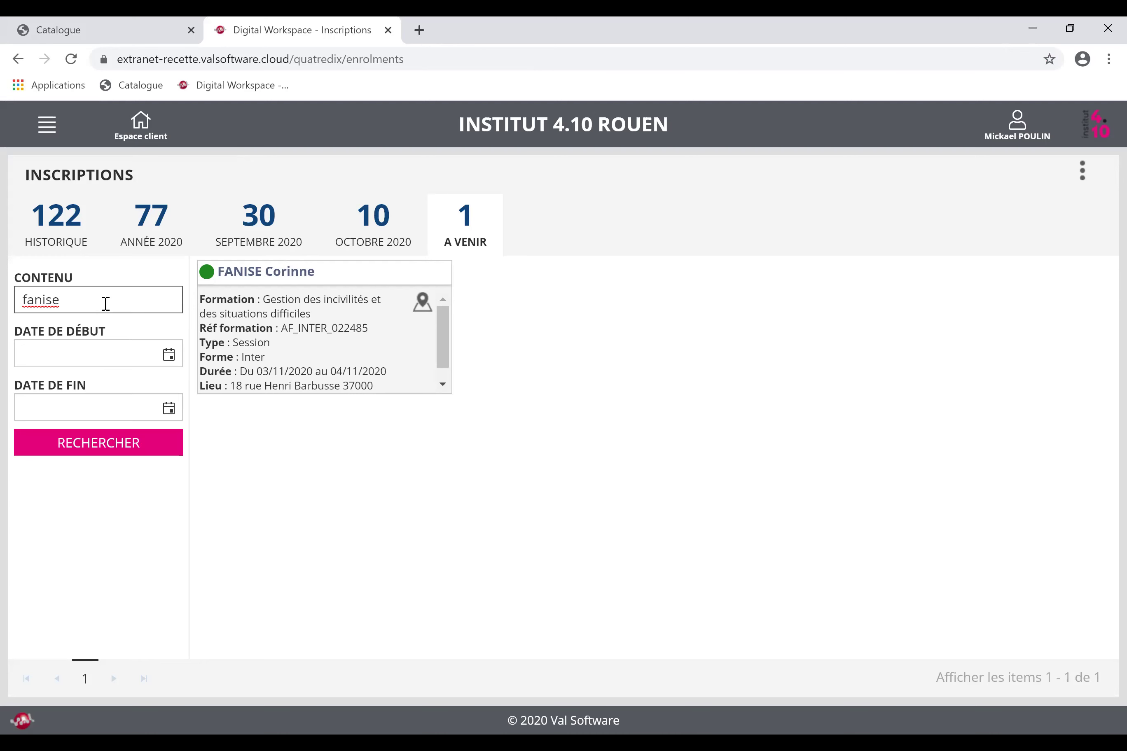
click(249, 224)
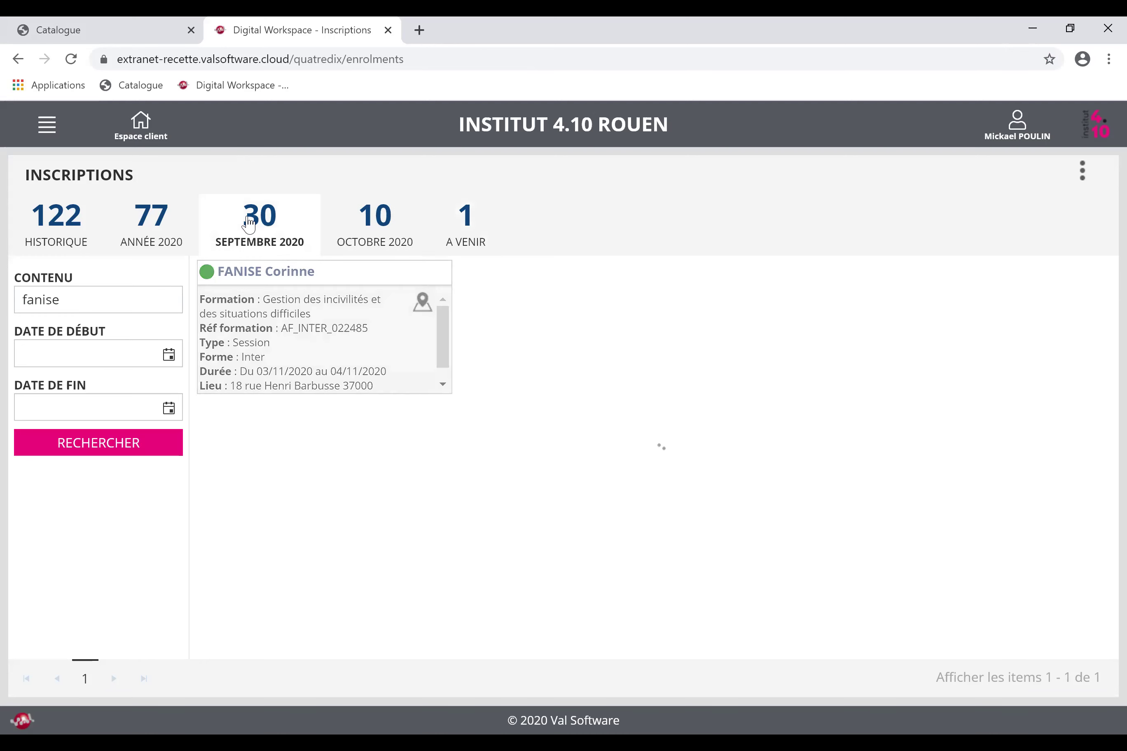
click(147, 236)
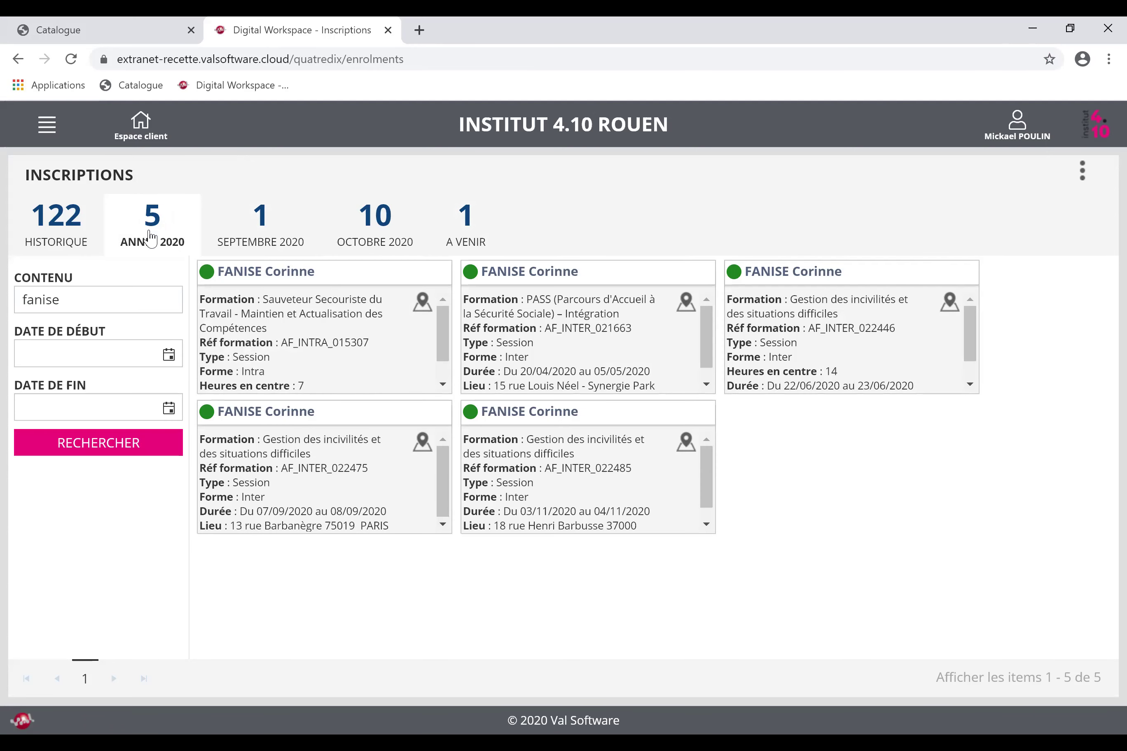
Clear the surname from CONTENU and rerun RECHERCHER to list all 77 enrolments for 2020.
drag(86, 299, 2, 301)
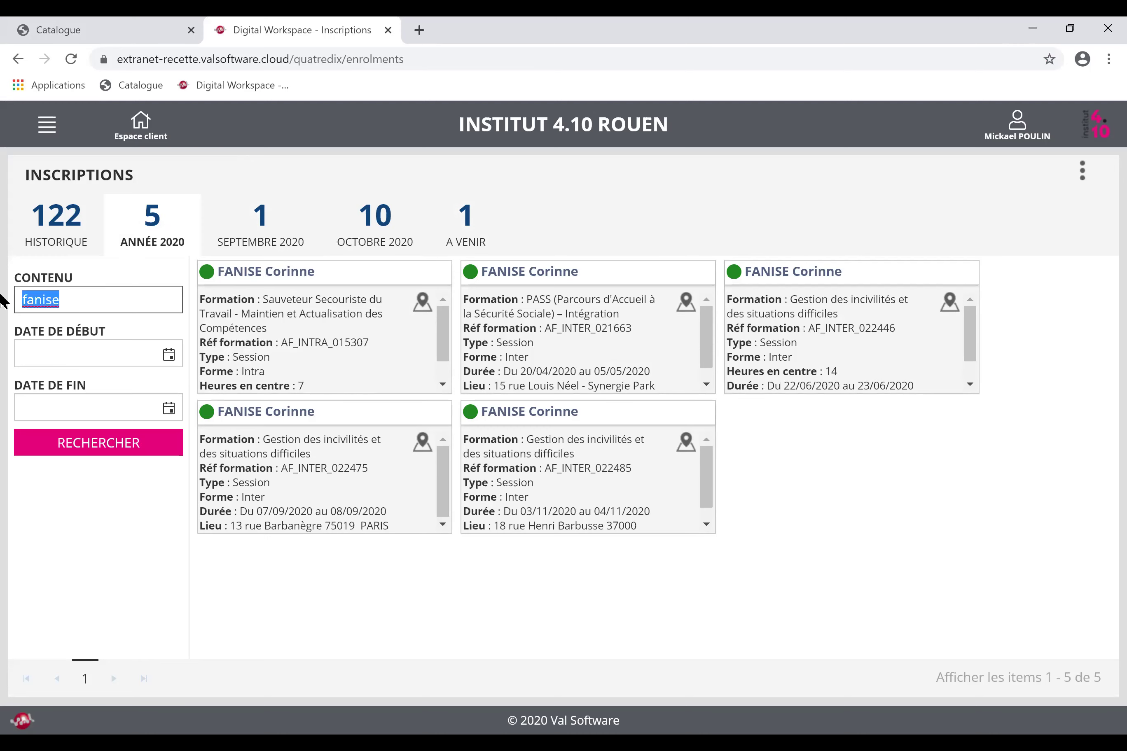
key(BackSpace)
click(101, 442)
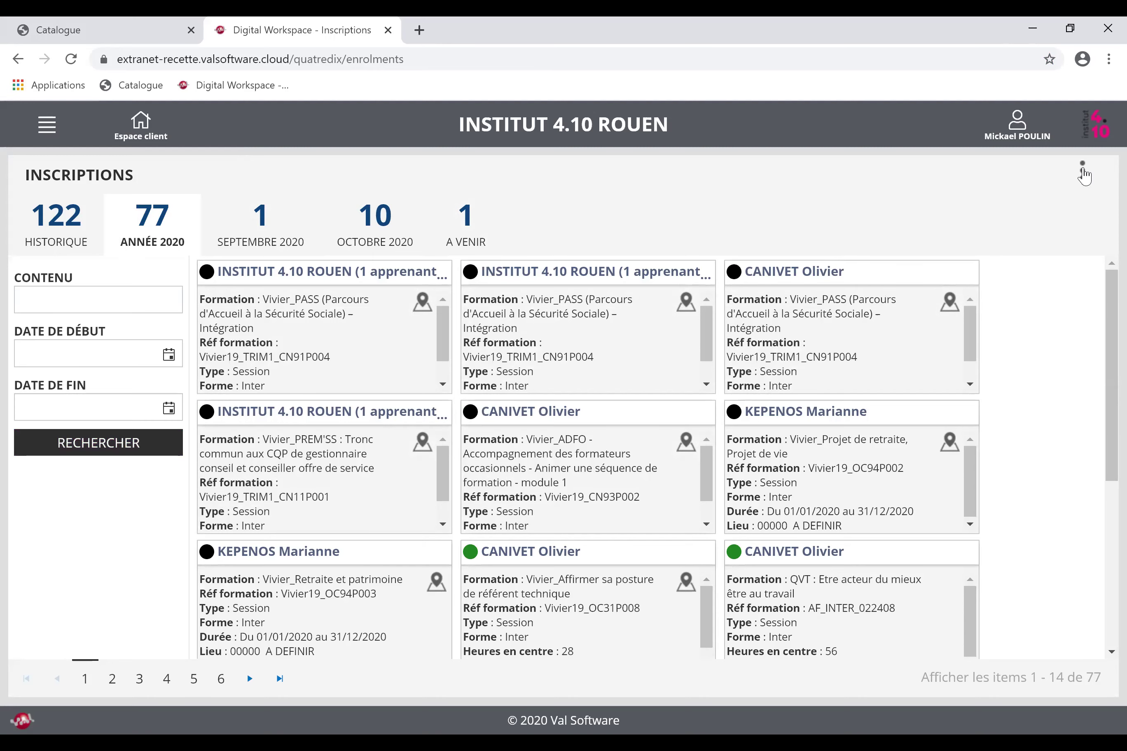
click(1083, 173)
Export the YKH_Liste des inscriptions par dispositif report from the Imprimer menu as an .xls file.
mouse_move(1018, 178)
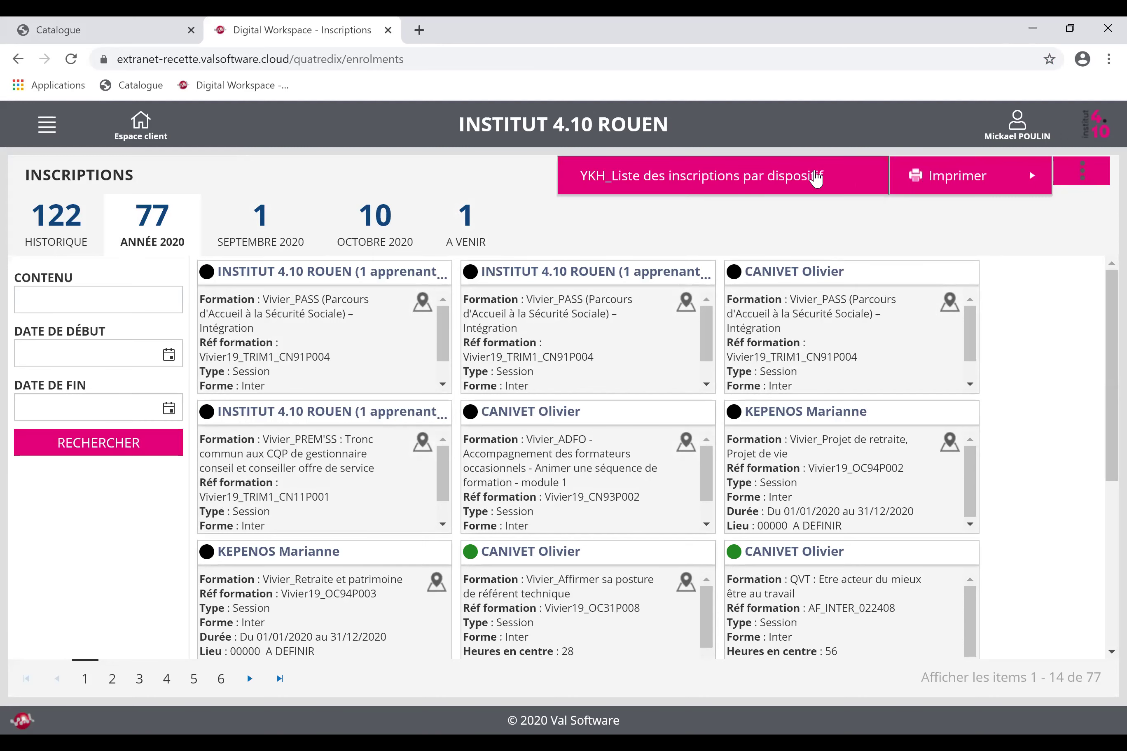
click(815, 177)
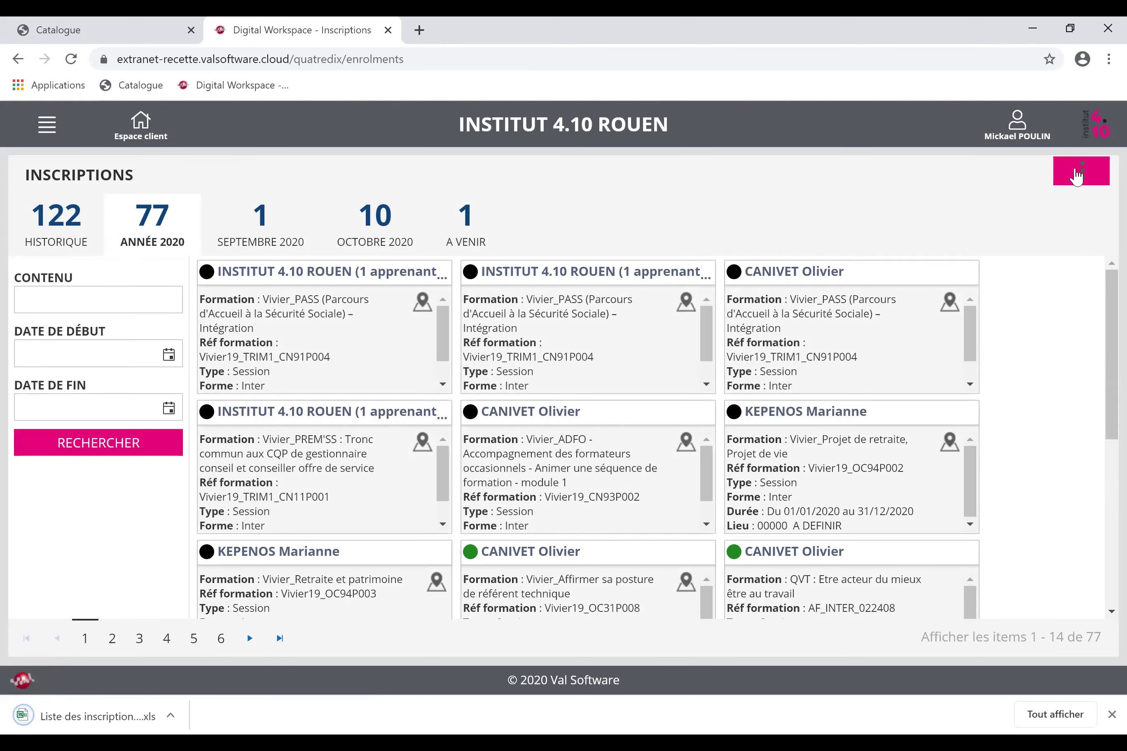
click(1082, 172)
mouse_move(925, 198)
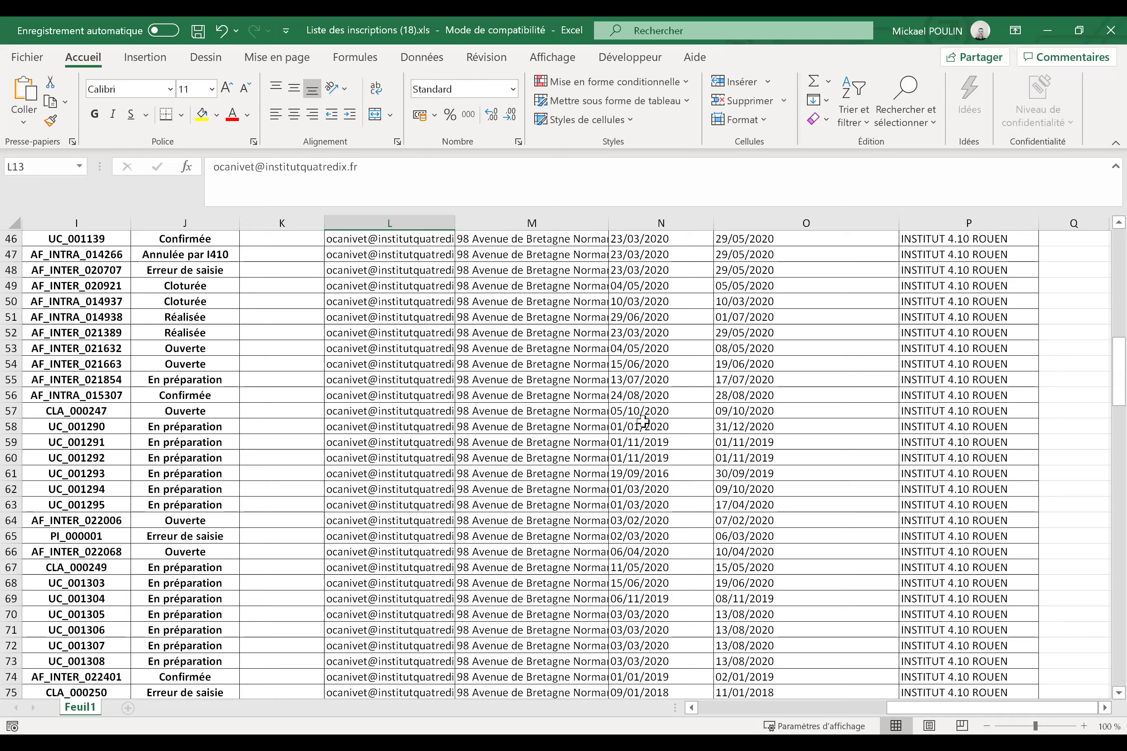
Scan row 25 across status, enrolment date, session start and reference, then return to the extranet.
scroll(510, 488, up, 15)
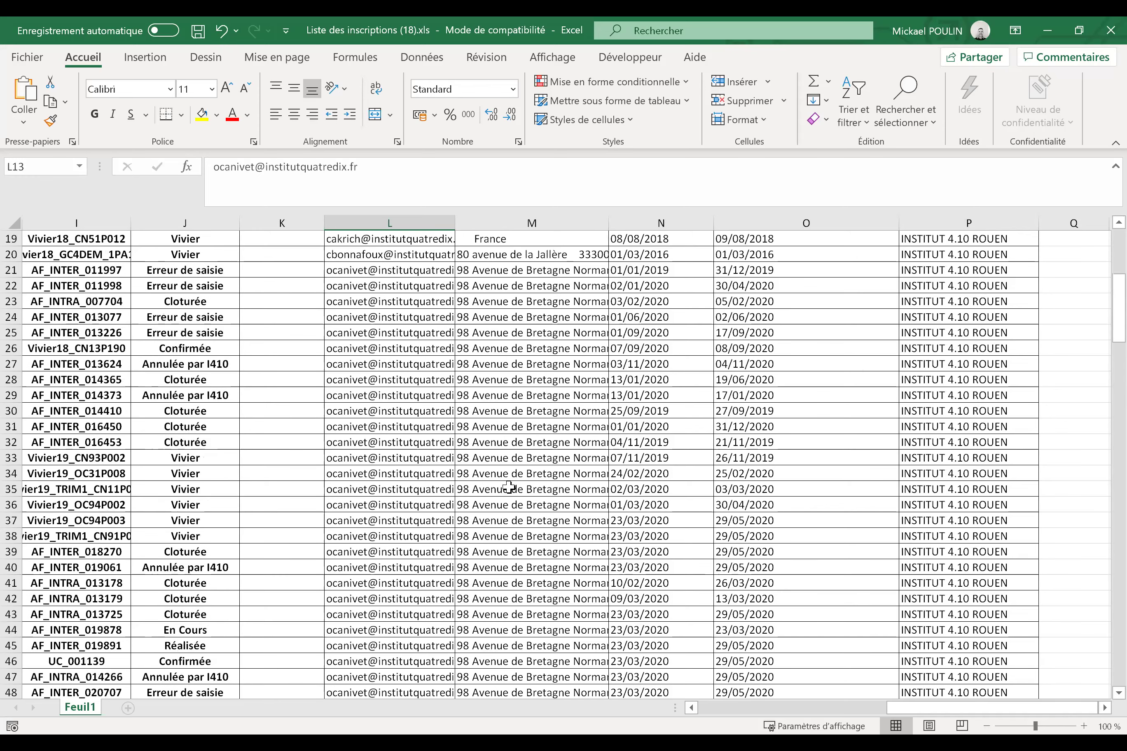
click(420, 517)
key(Left)
key(Left)
key(Left)
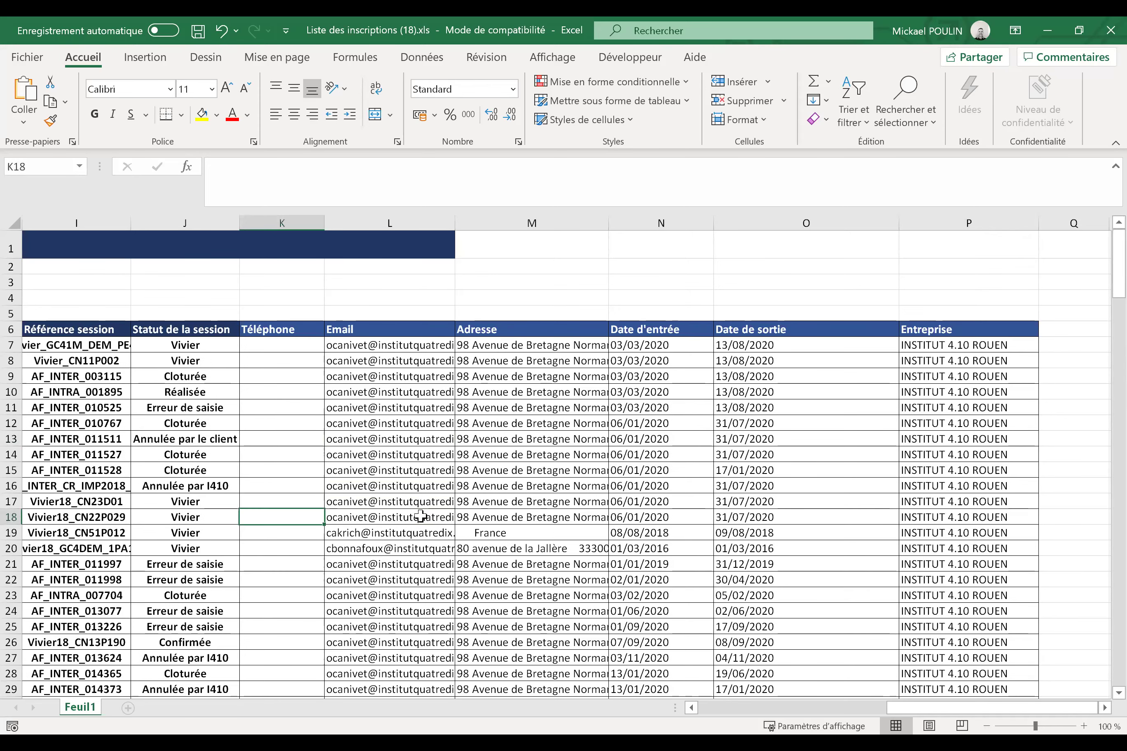
key(Home)
key(Up)
key(Up)
key(Up)
key(Down)
key(Down)
key(Down)
key(Down)
key(Down)
key(Down)
key(Down)
key(Down)
key(Down)
key(Down)
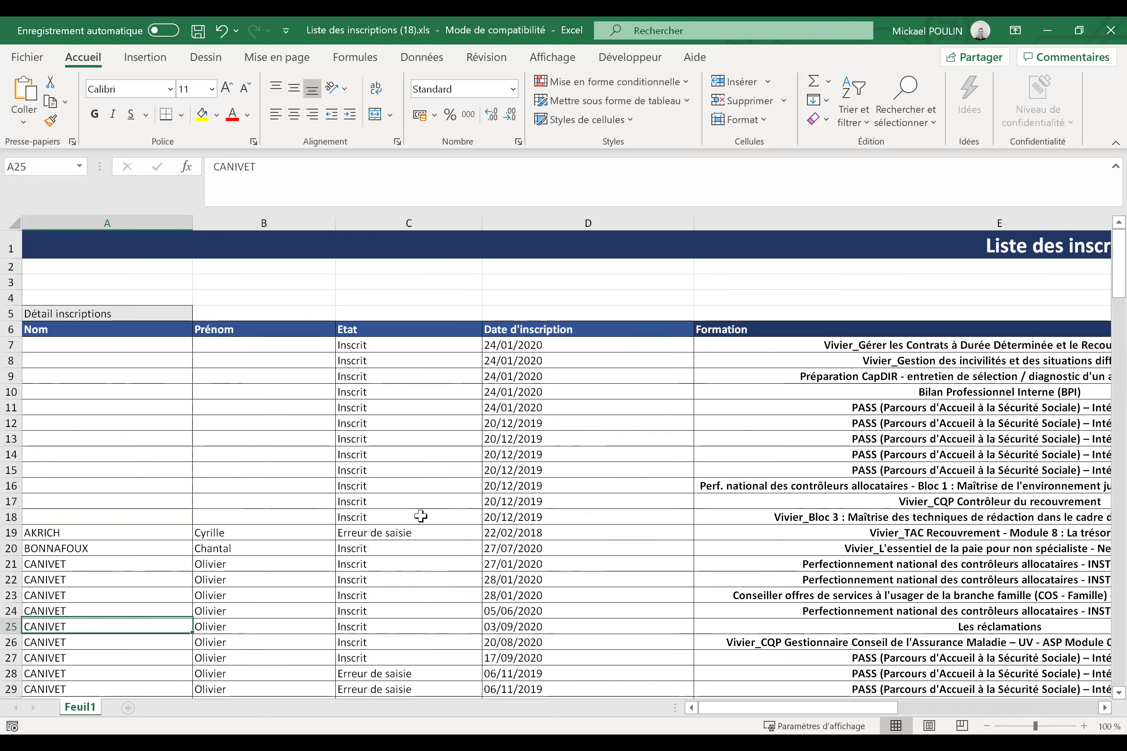
key(Right)
key(Right)
key(Right)
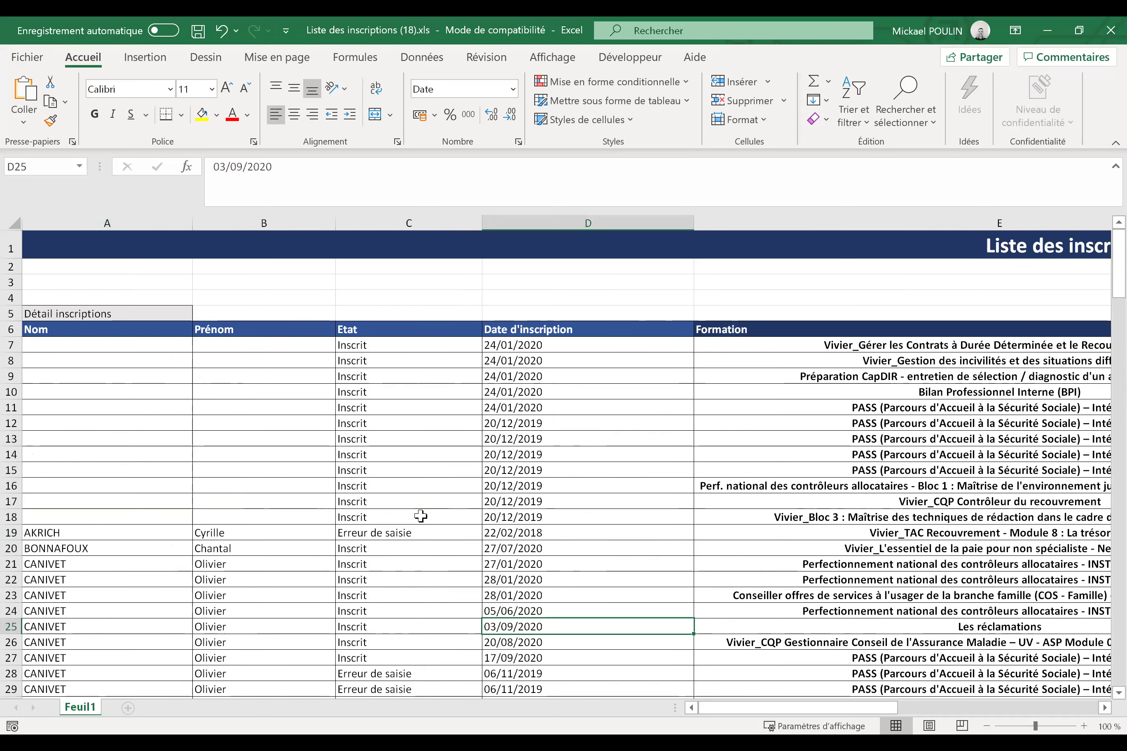
key(Right)
key(Right)
key(Right)
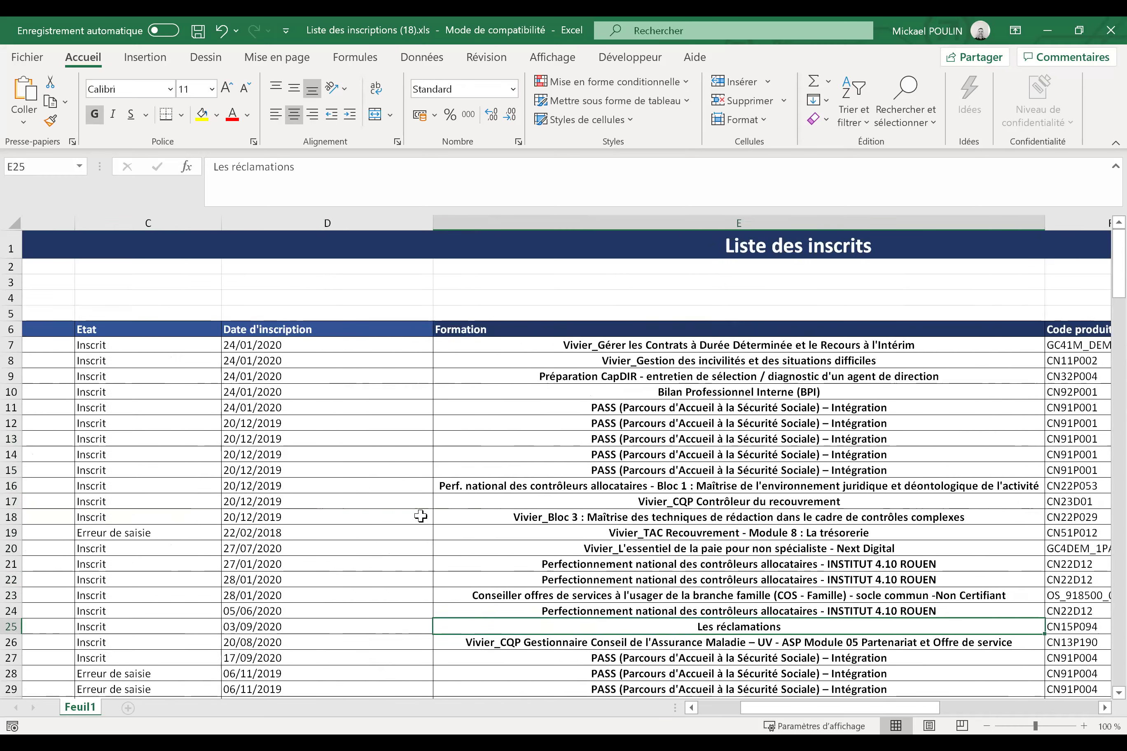
key(Right)
key(Right)
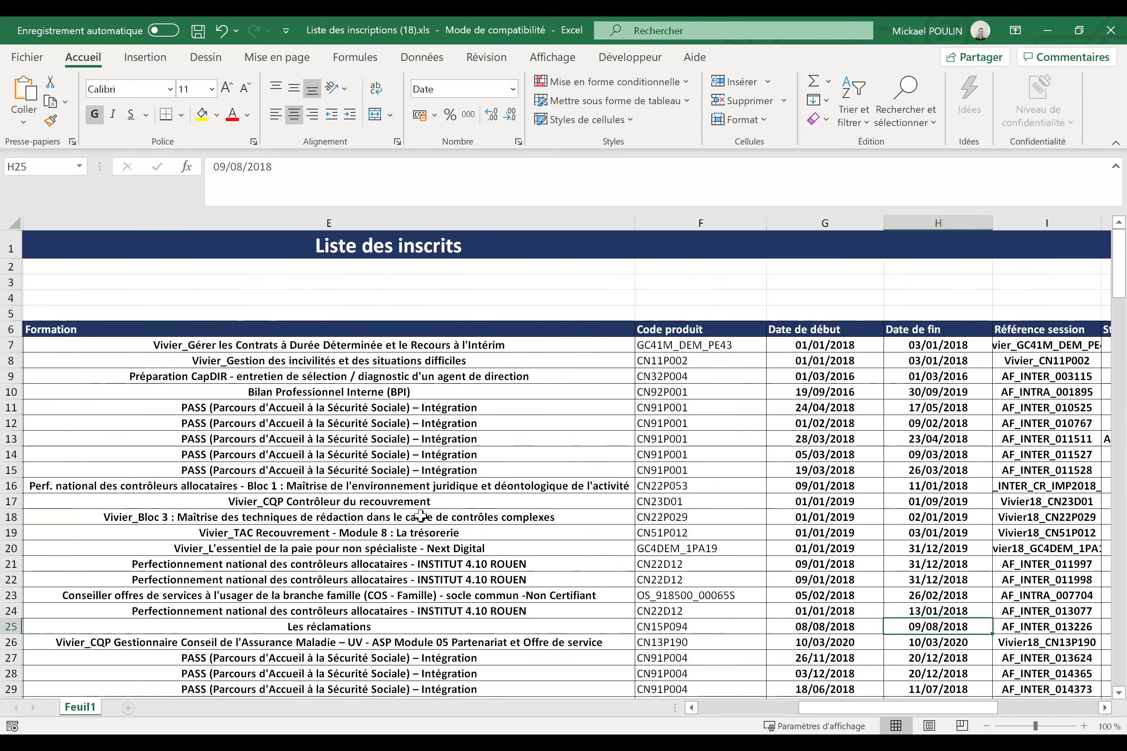
key(Right)
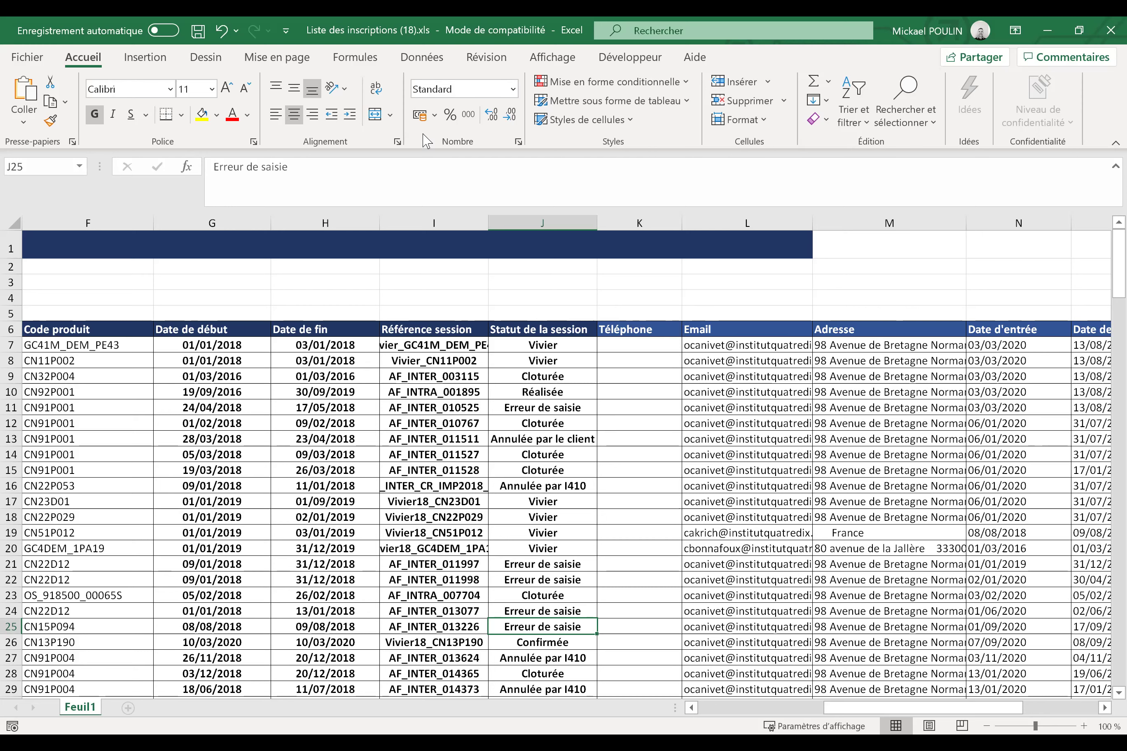
key(alt+Tab)
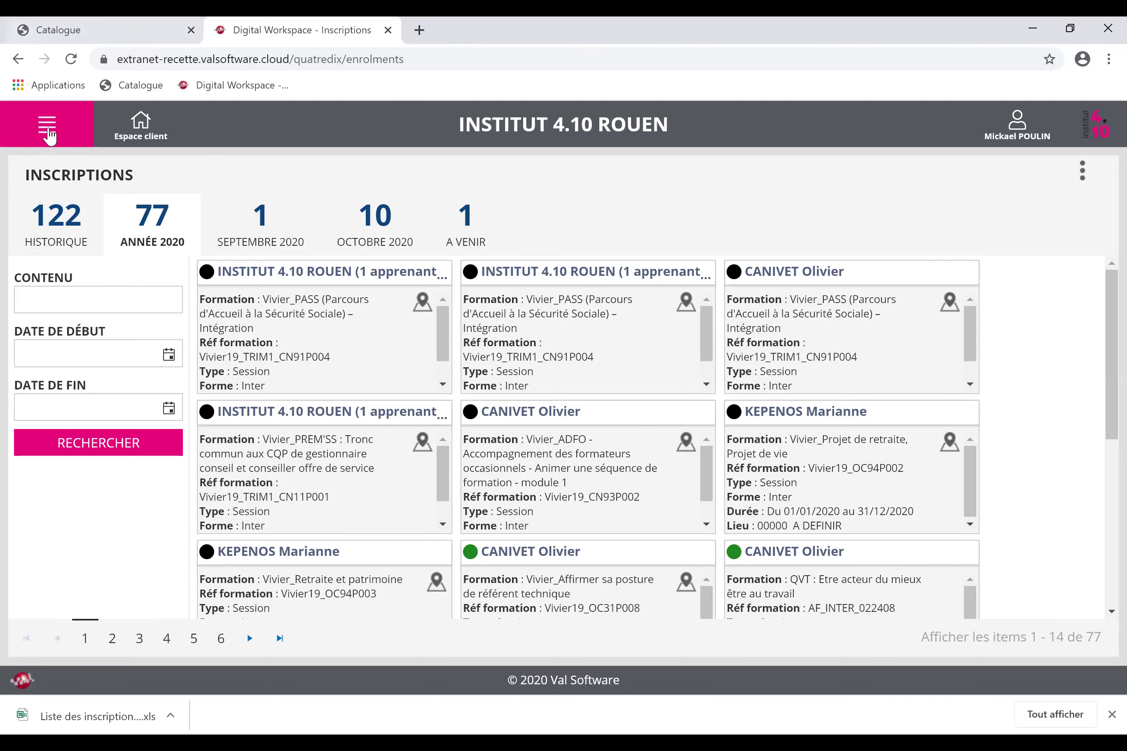
click(47, 124)
On the Actions page, switch from A VENIR to HISTORIQUE and search the actions for 'pass'.
click(68, 218)
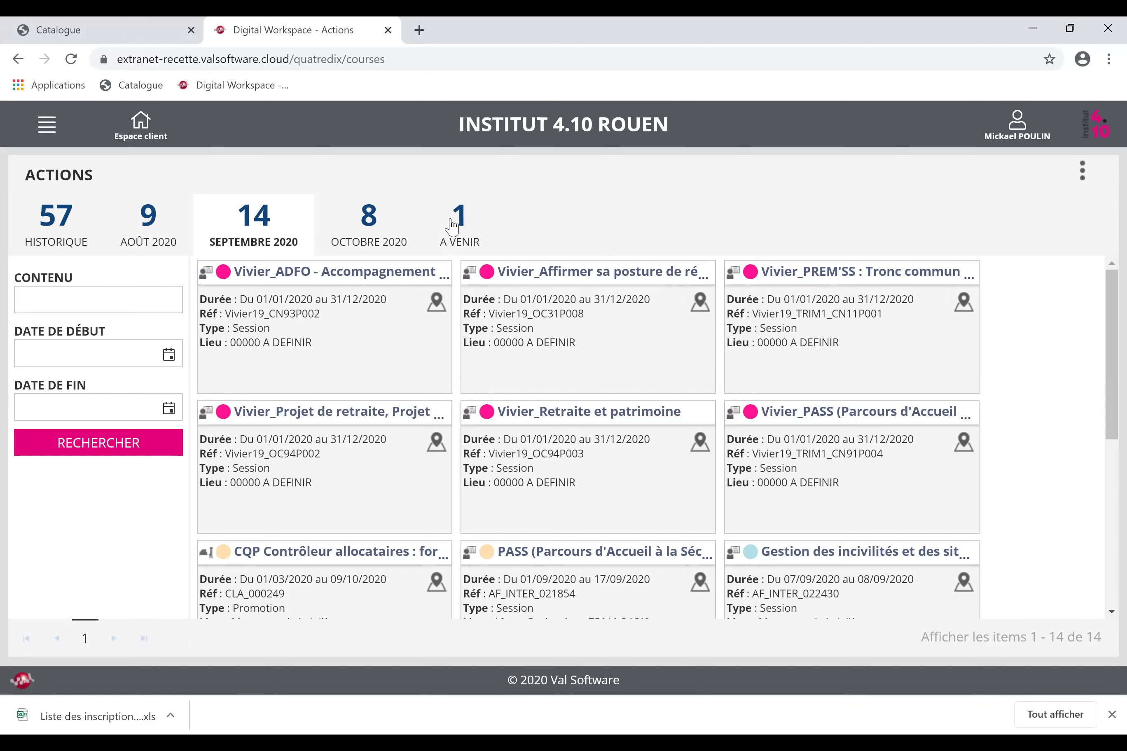
click(463, 233)
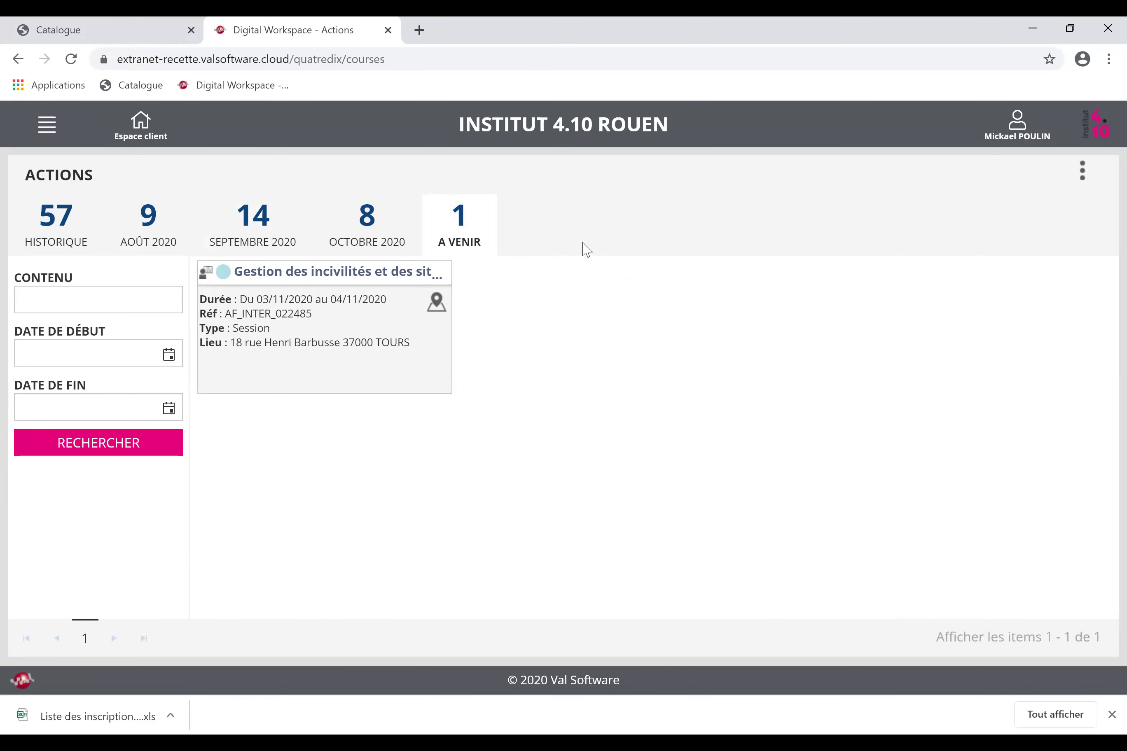
click(88, 232)
click(101, 301)
text(pass)
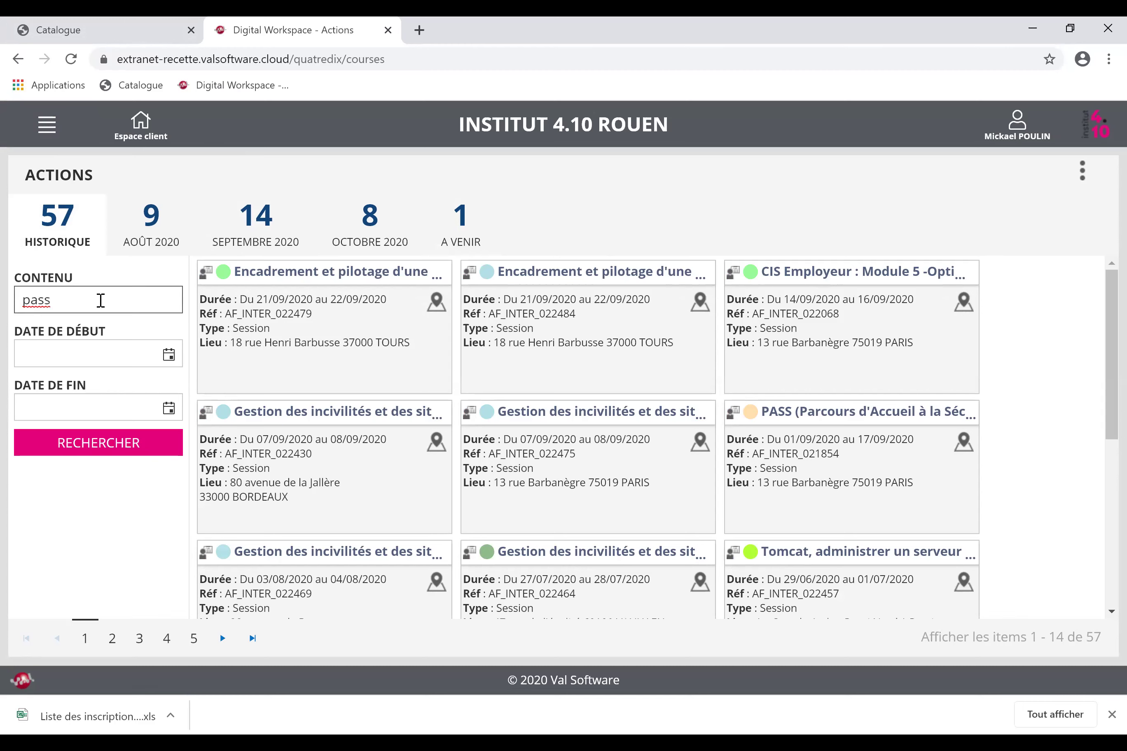
click(83, 350)
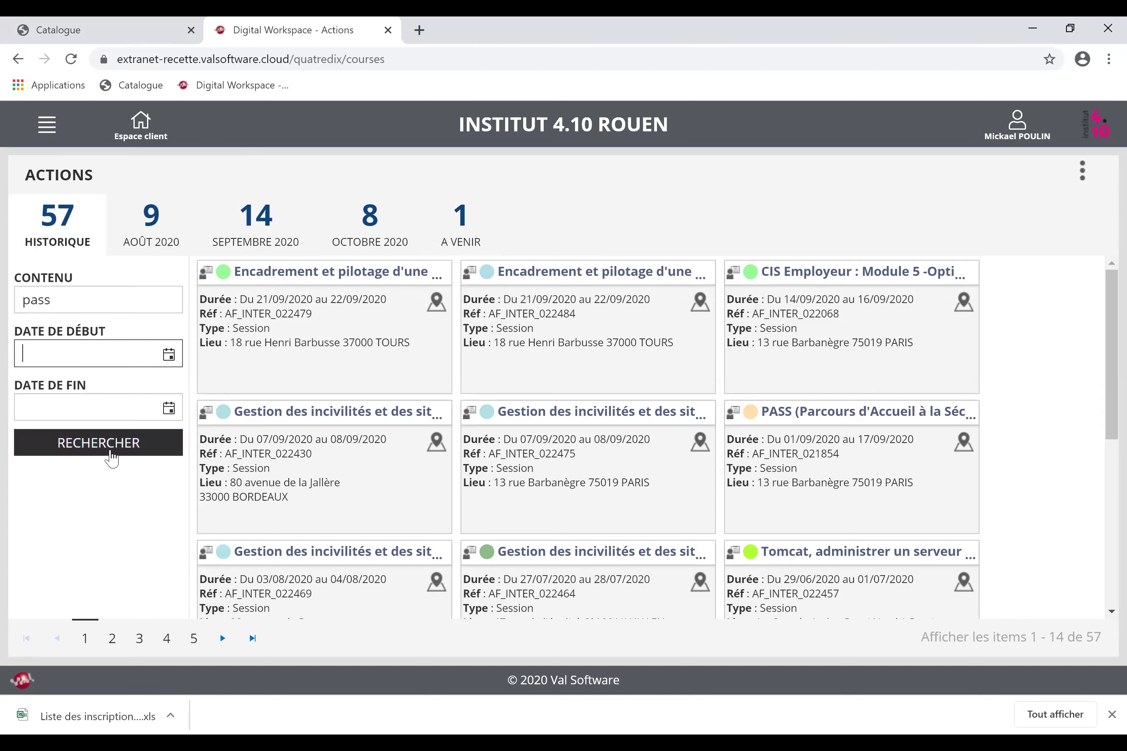
click(113, 454)
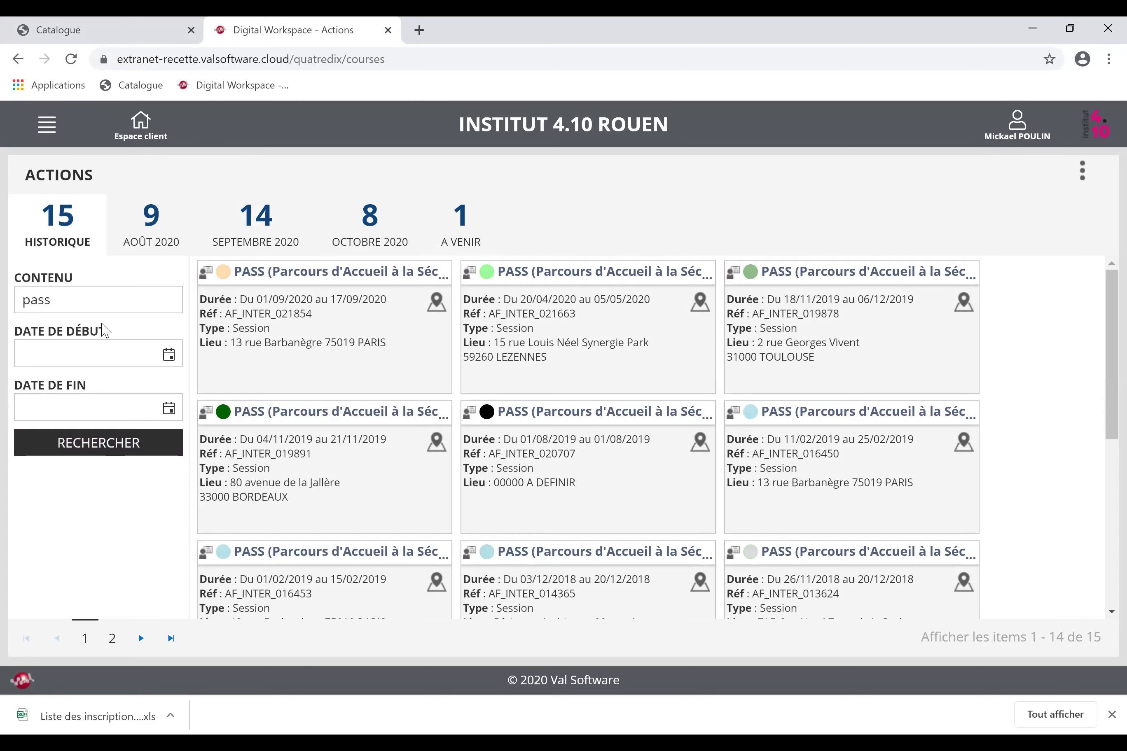
Clear the 'pass' search, rerun it, and narrow the list to the upcoming 03–04/11/2020 session.
drag(83, 302, 2, 305)
key(BackSpace)
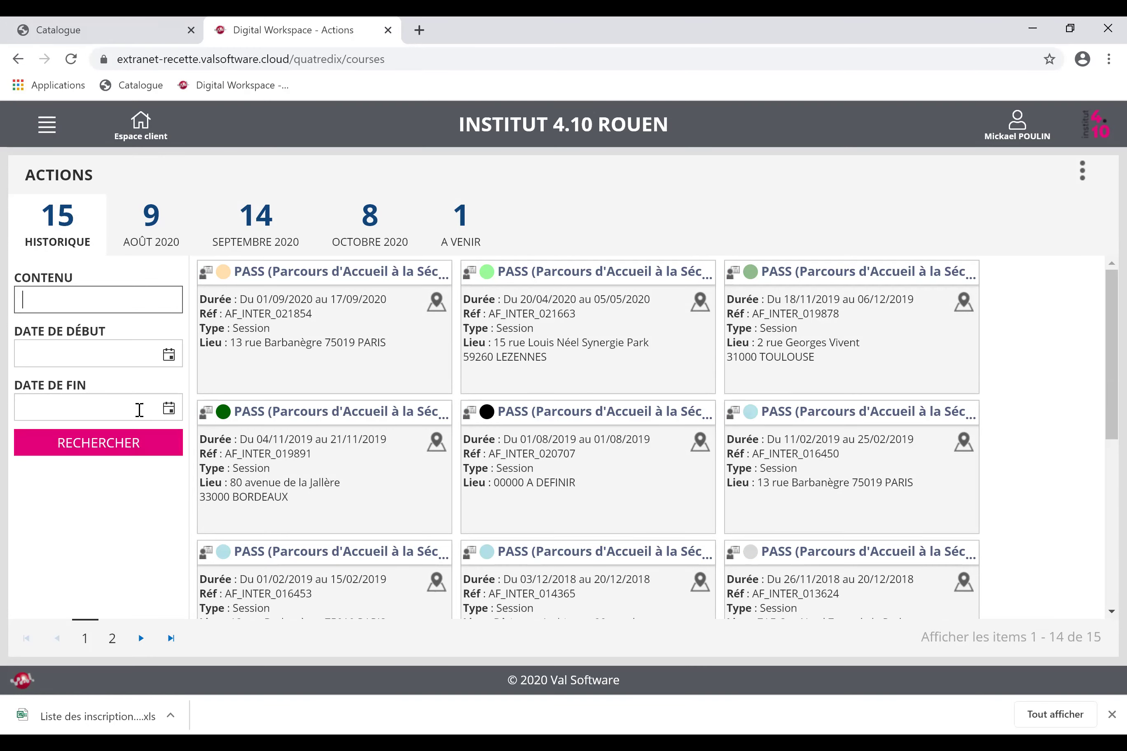
click(156, 450)
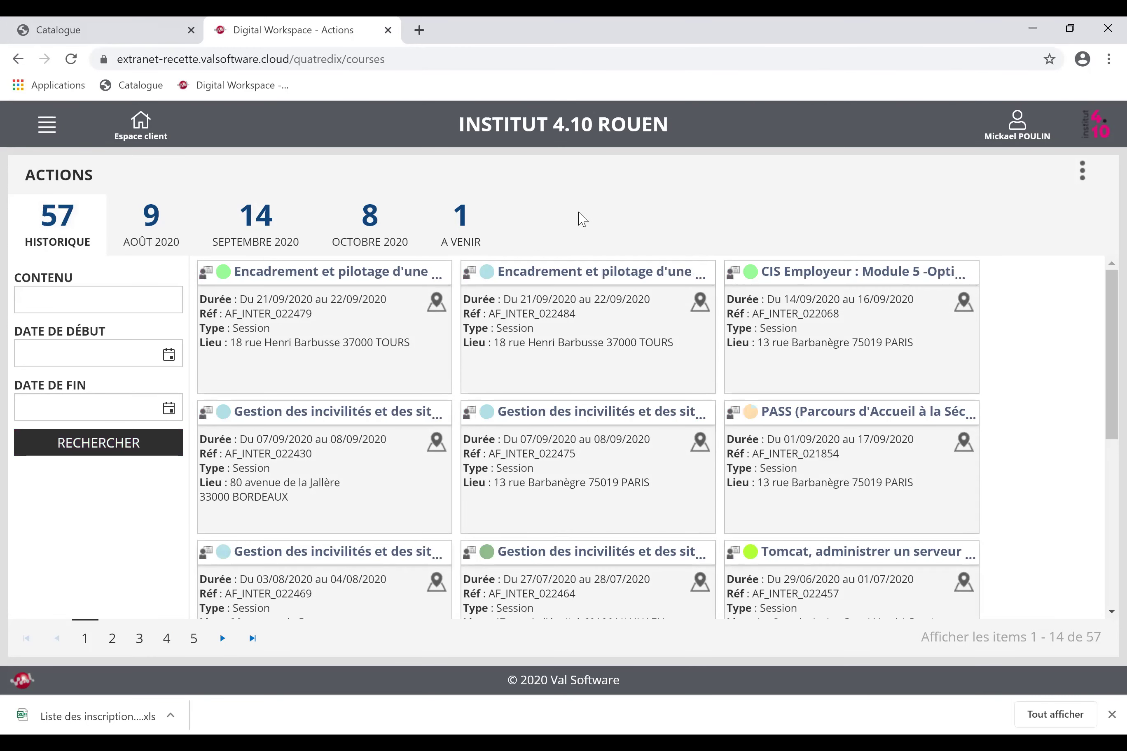
click(461, 224)
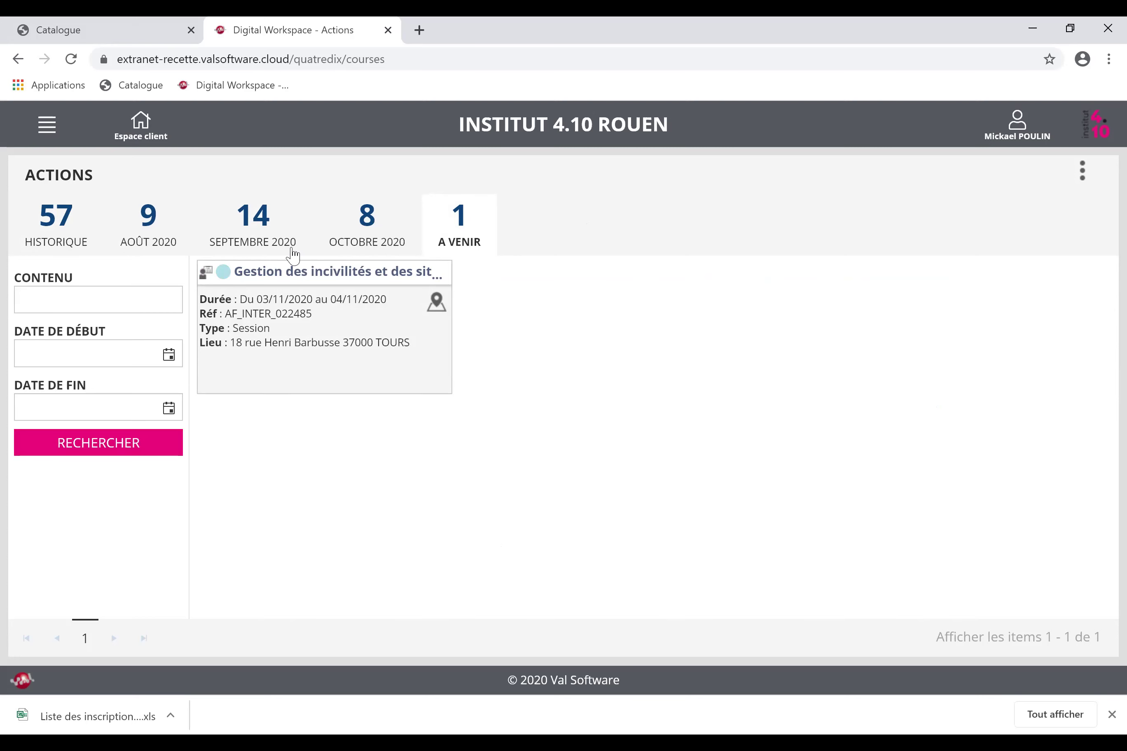
click(299, 274)
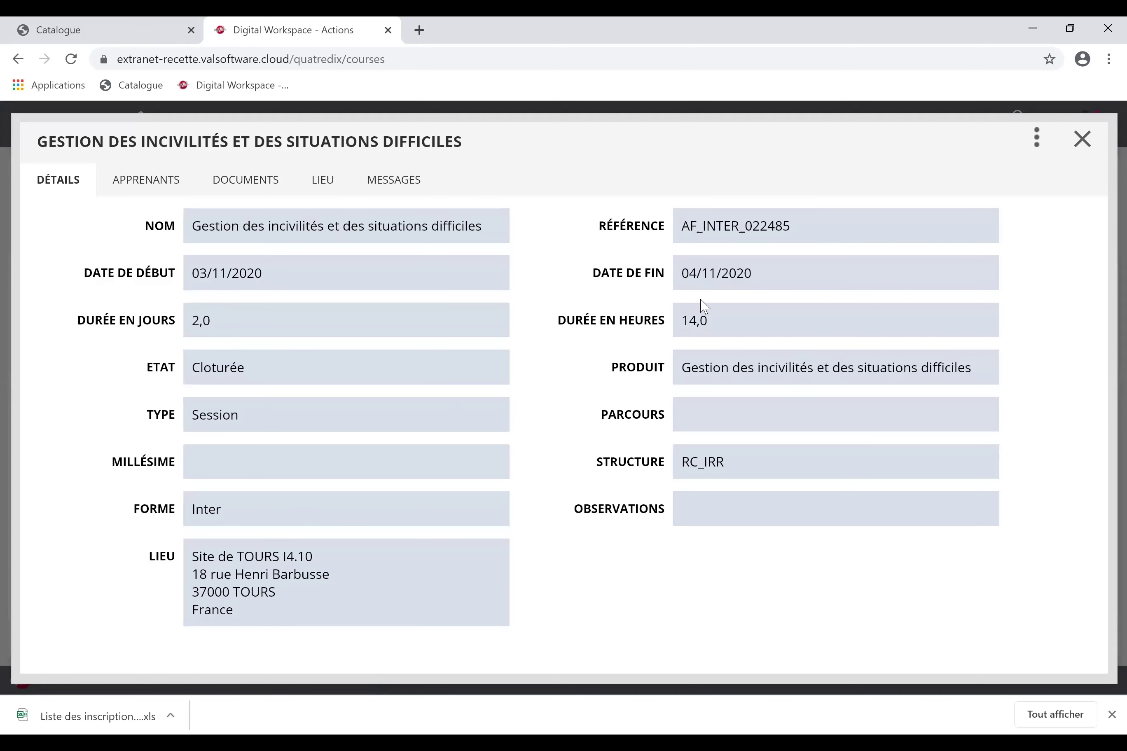
Highlight reference AF_INTER_022485 and the address, then show the Site de TOURS I4.10 location map.
drag(687, 232, 793, 228)
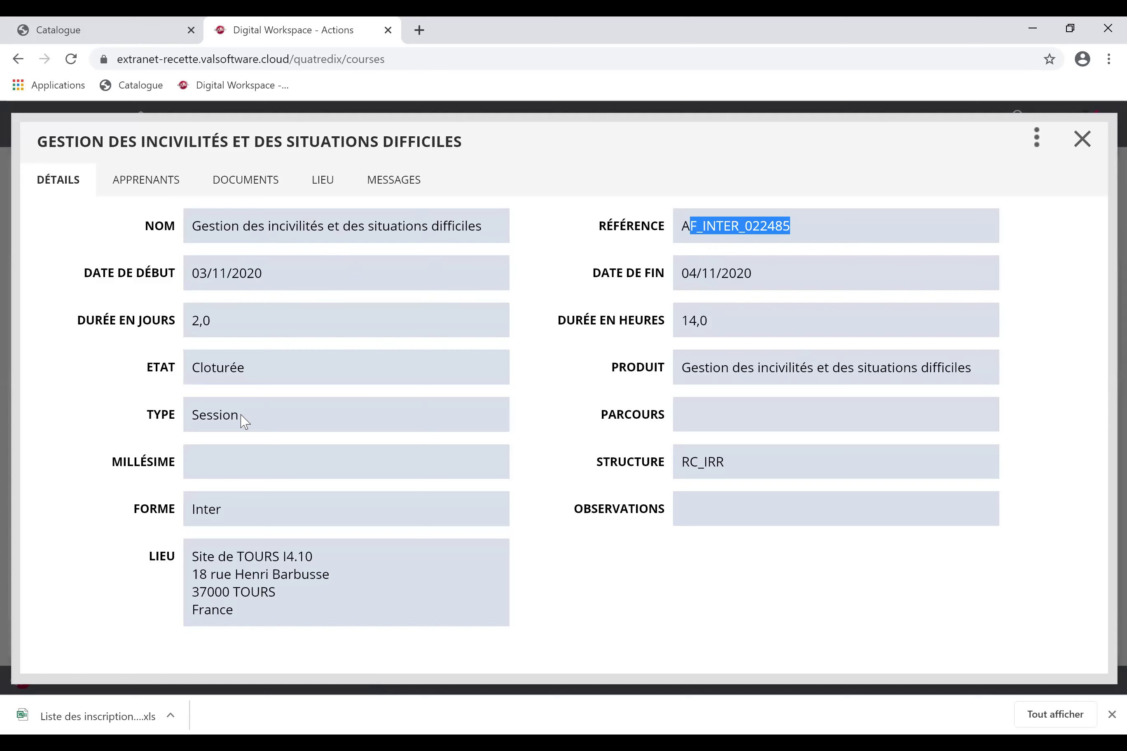
drag(256, 626, 216, 572)
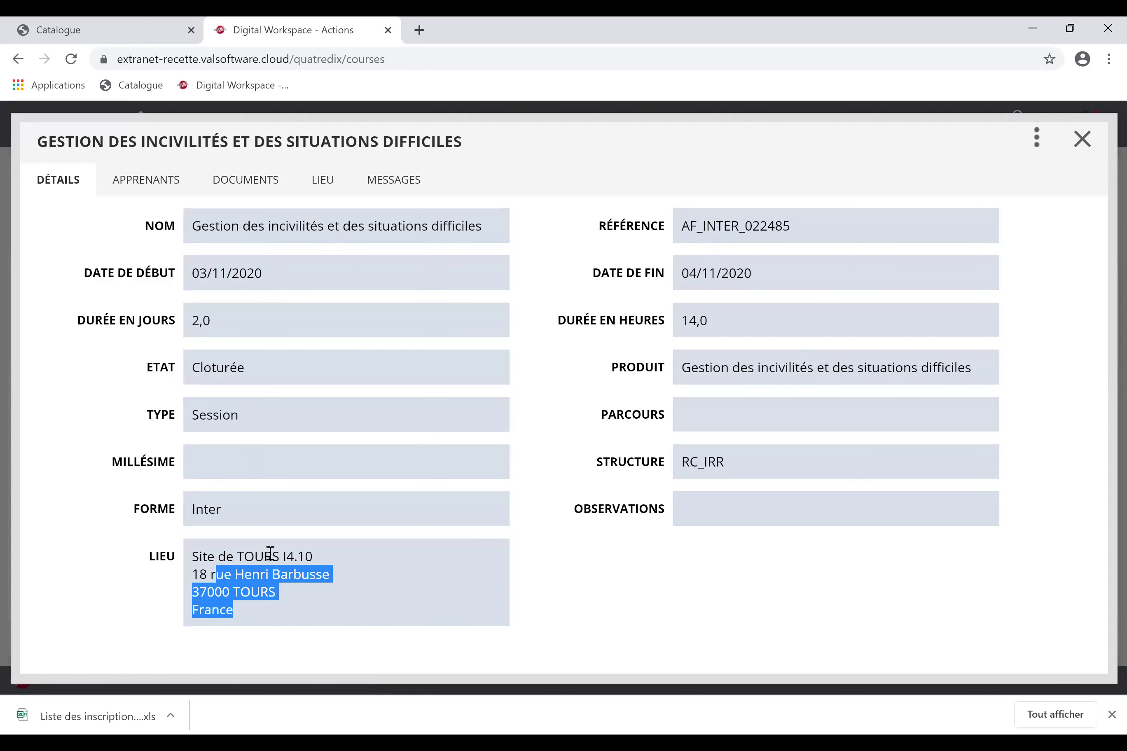
click(326, 182)
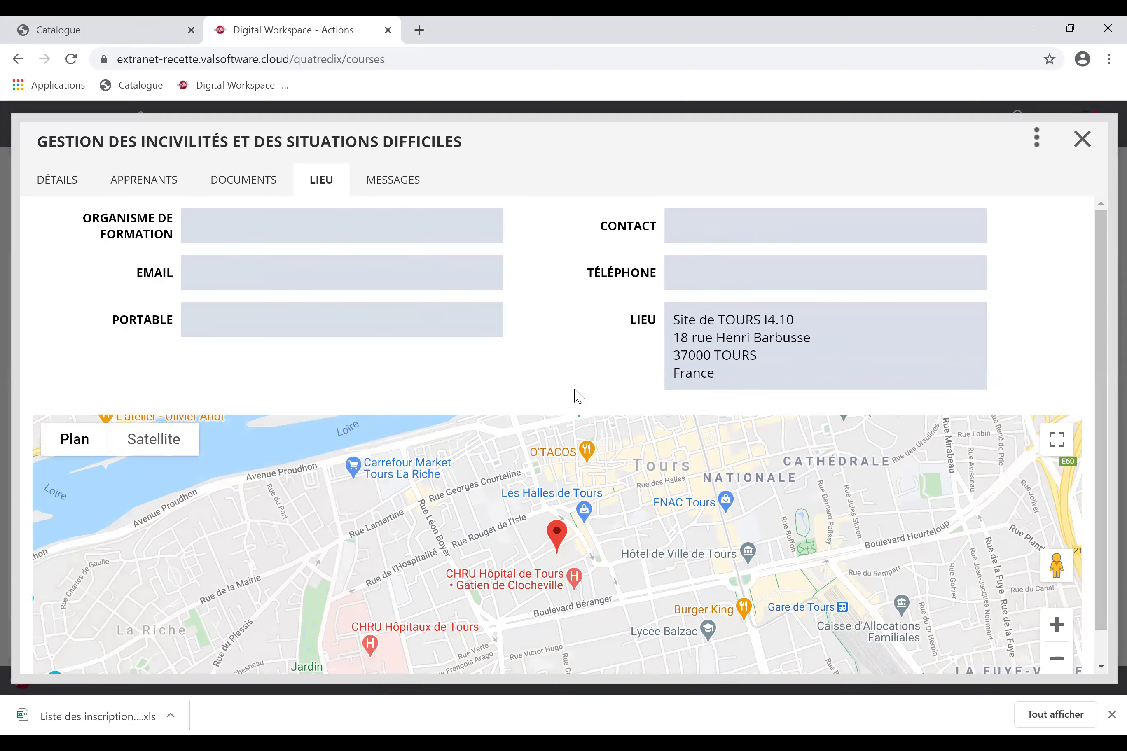
View the session's 8 enrolled trainees on APPRENANTS, then its empty MESSAGES tab.
click(159, 183)
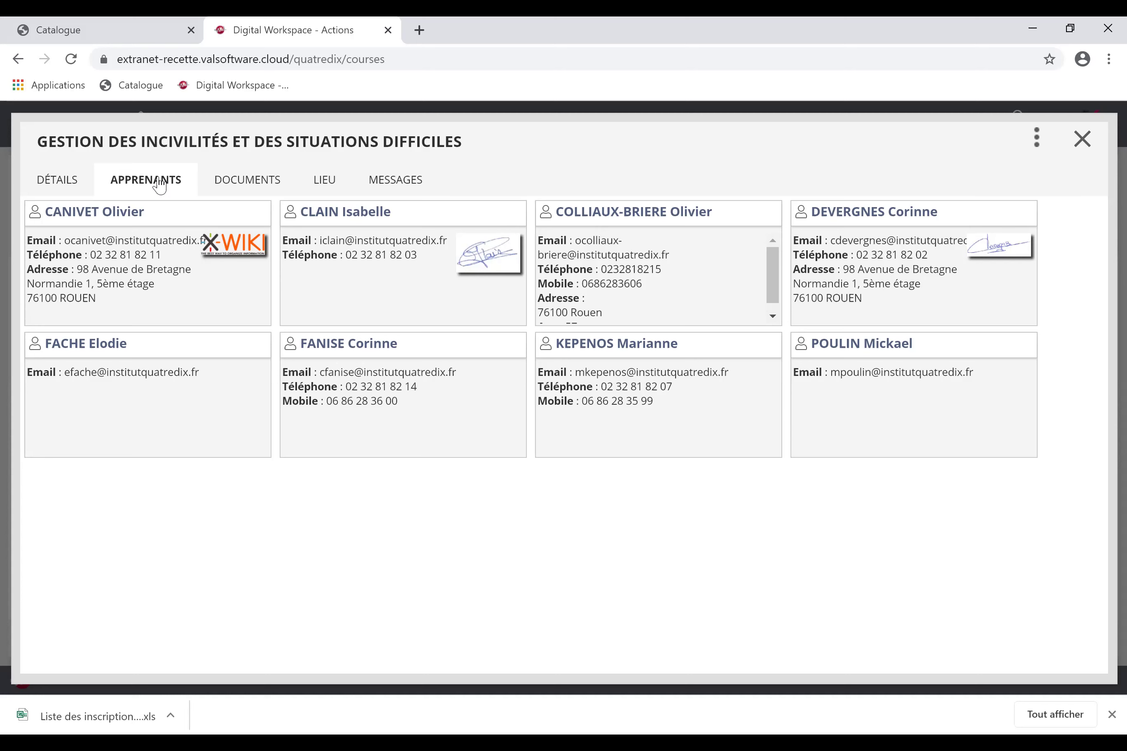
click(393, 185)
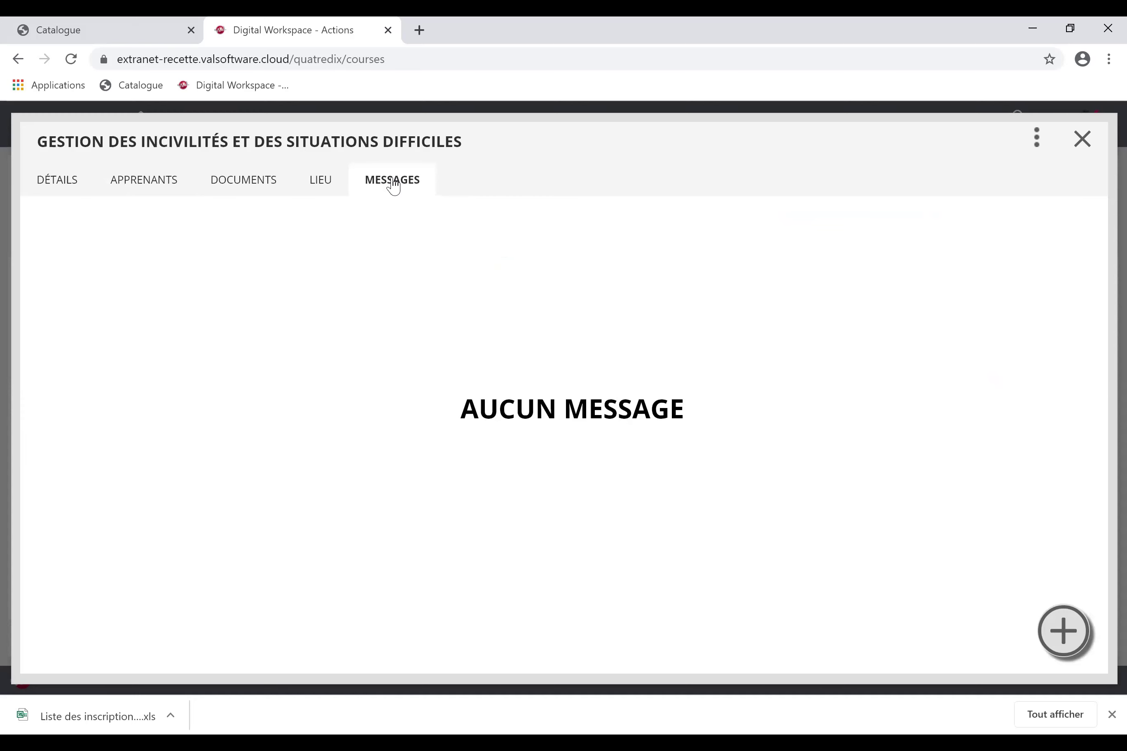
List the session's documents and download the CC-CDE_202009_0028 order confirmation PDF.
click(245, 187)
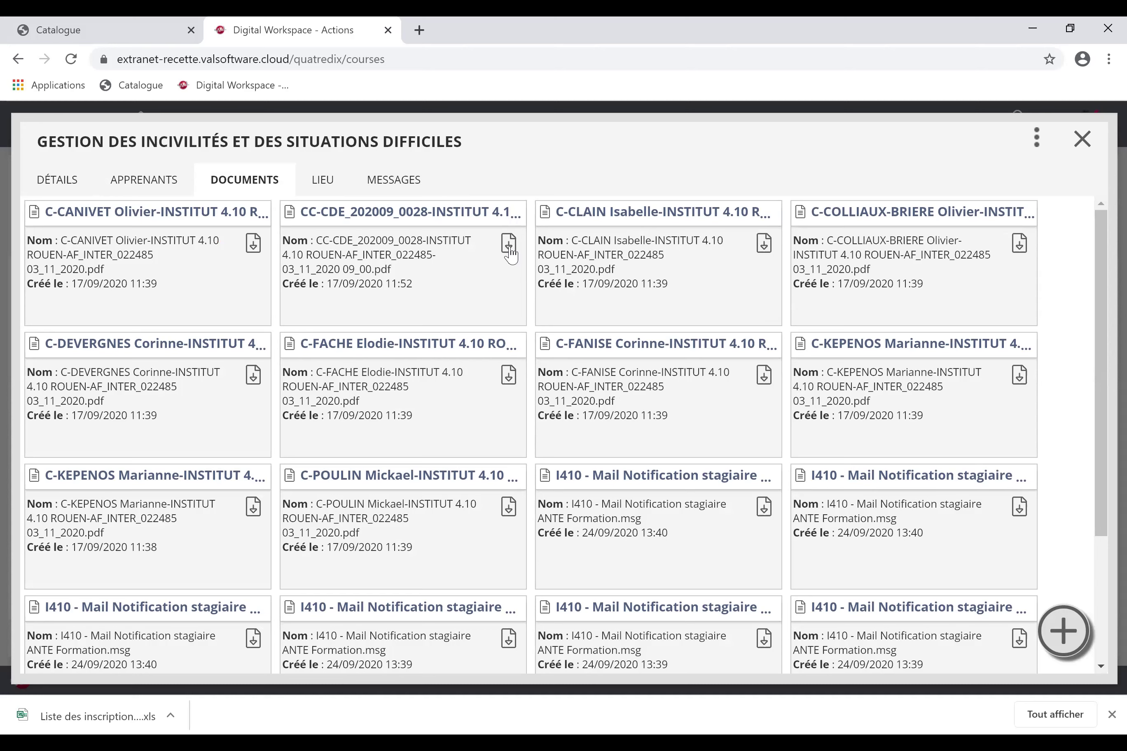
drag(316, 212, 492, 213)
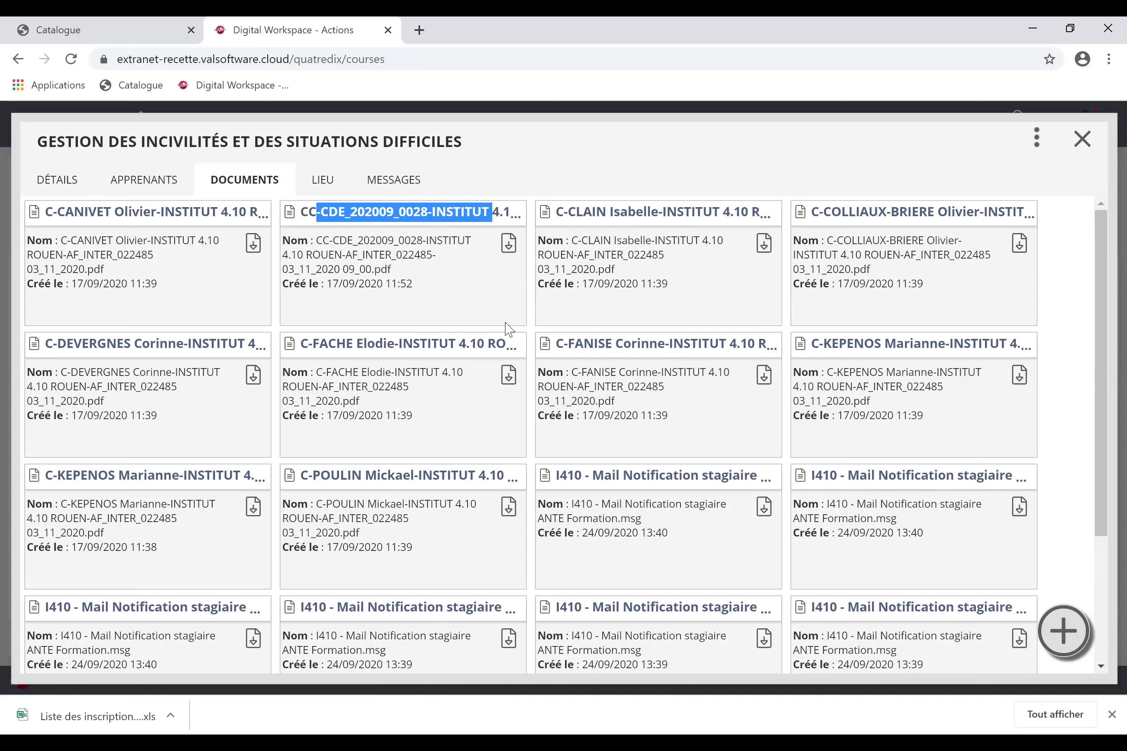
click(509, 250)
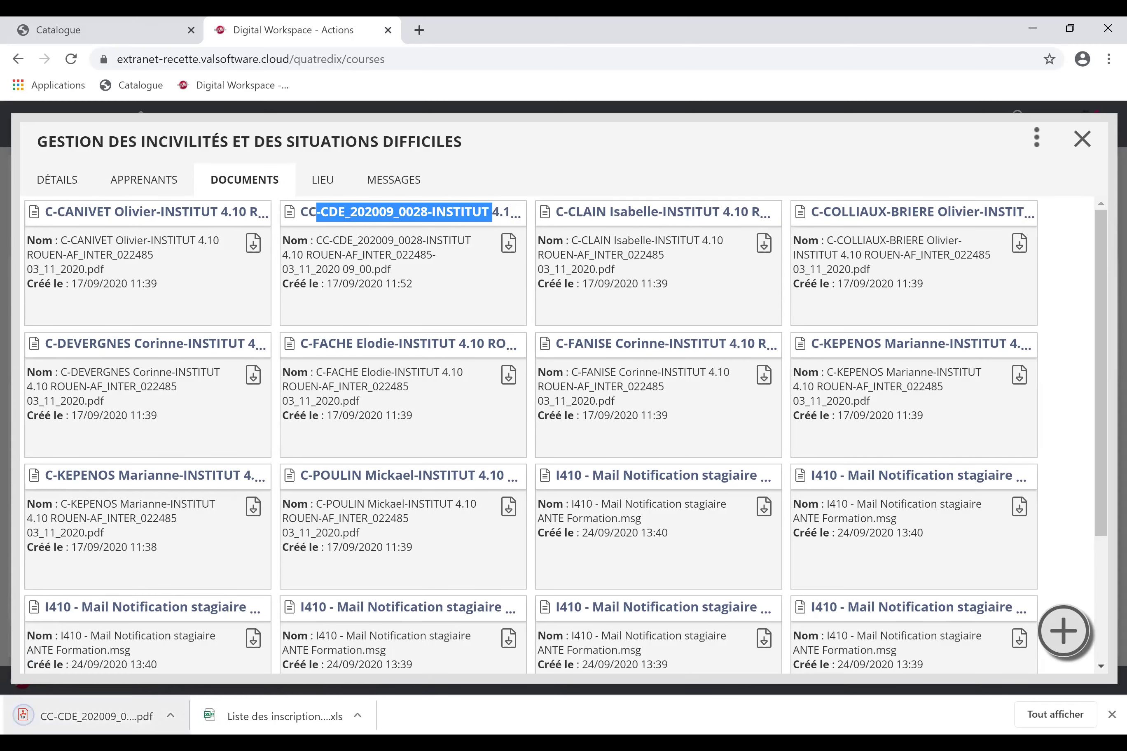
Read the CDE_202009_0028 PDF down to its signature block, close it, then close the session details.
click(106, 720)
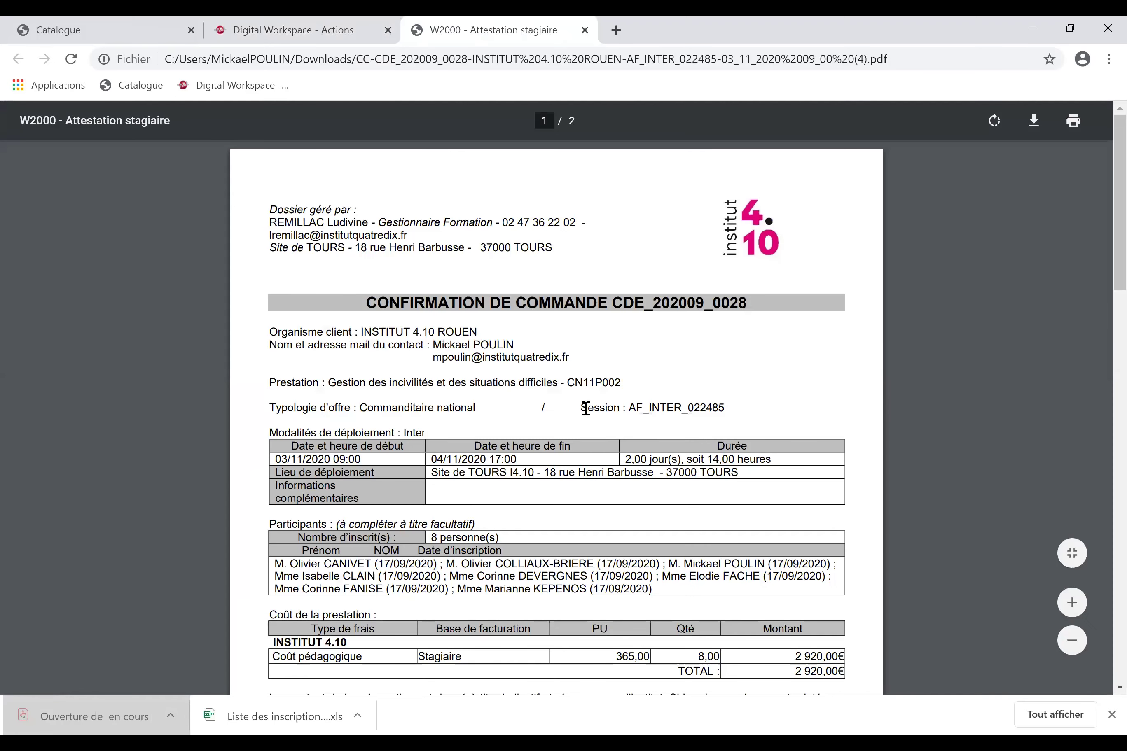
scroll(582, 439, down, 5)
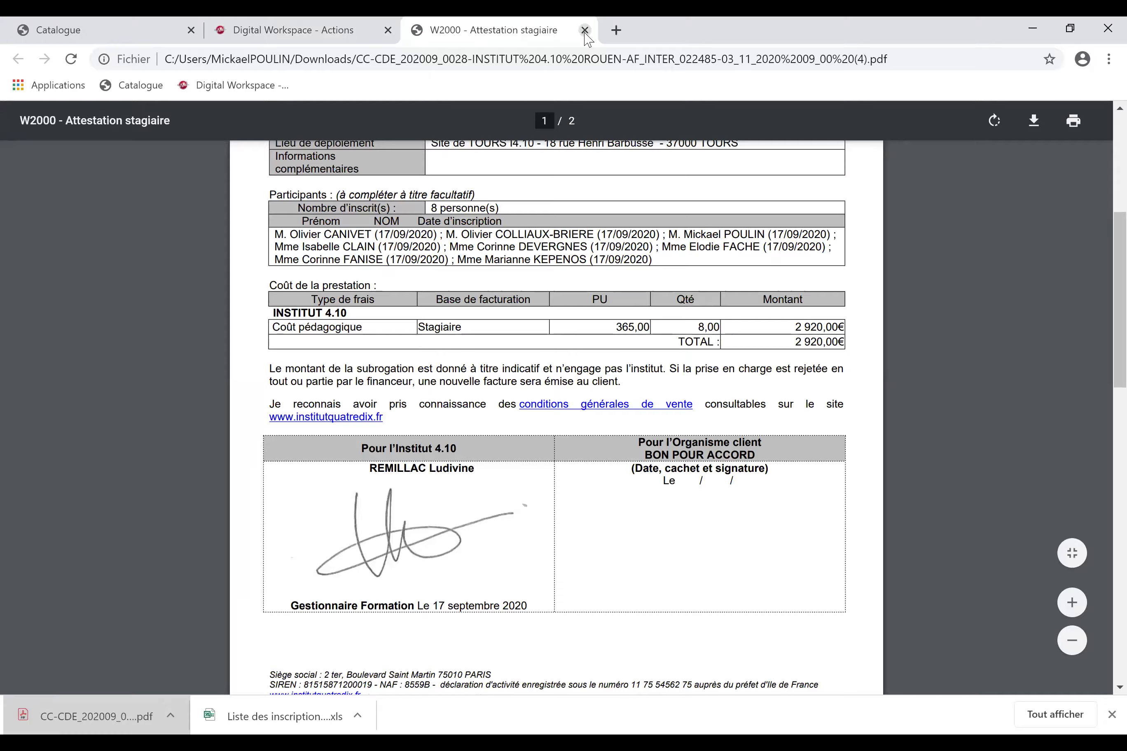
click(582, 30)
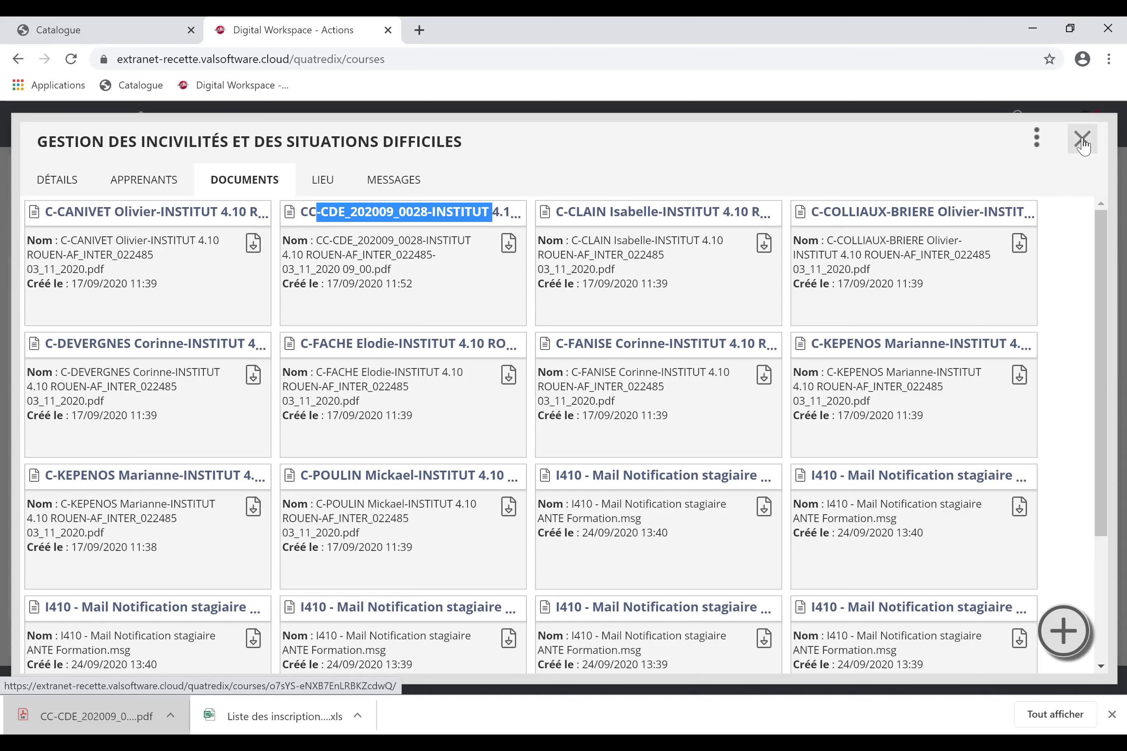
click(1082, 141)
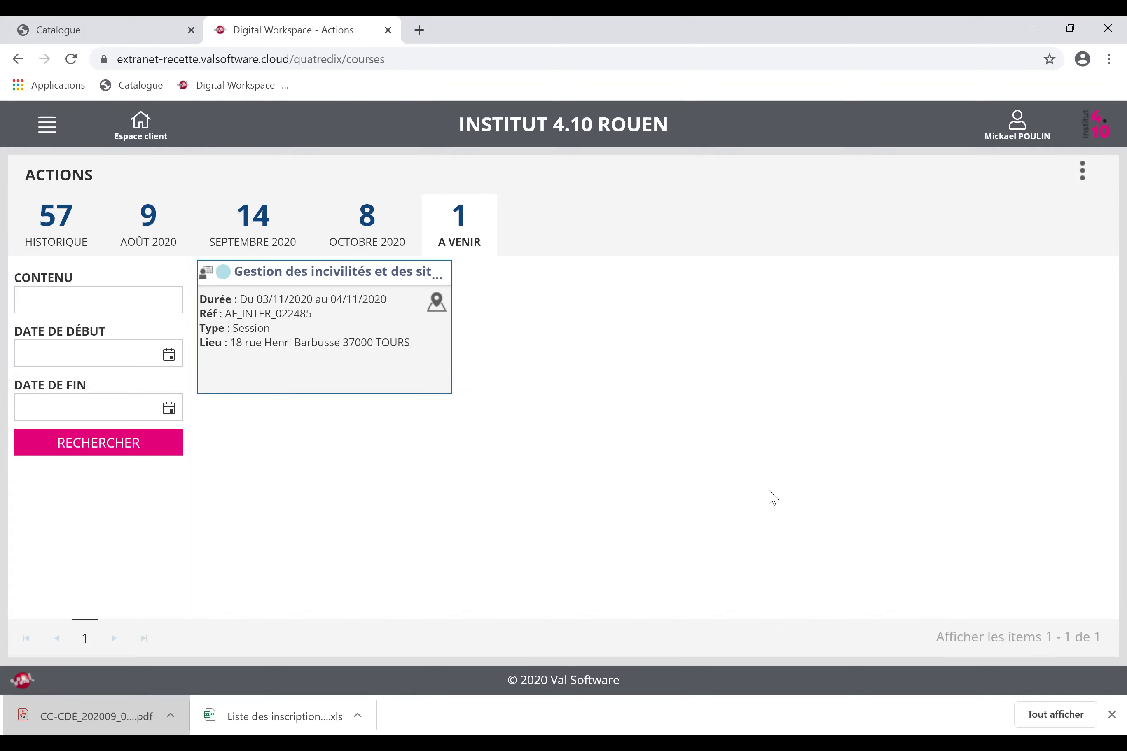
Export the actions list as Liste des actions (13).xls and view it in Excel.
click(1083, 175)
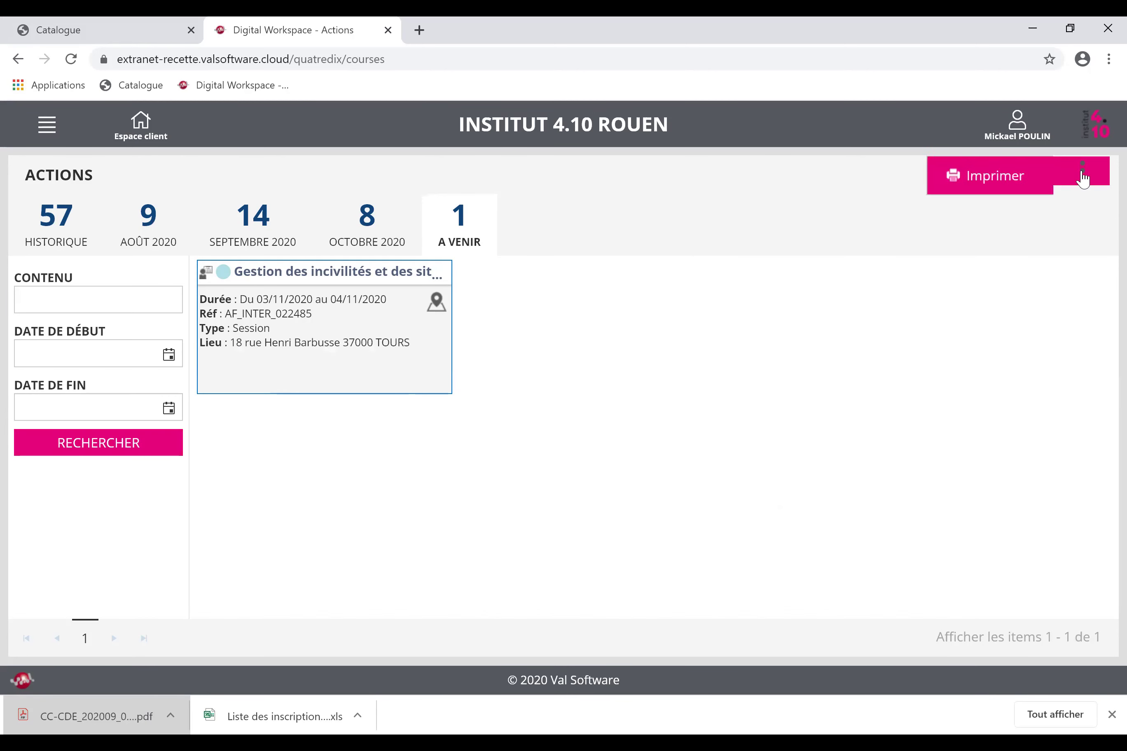
mouse_move(896, 178)
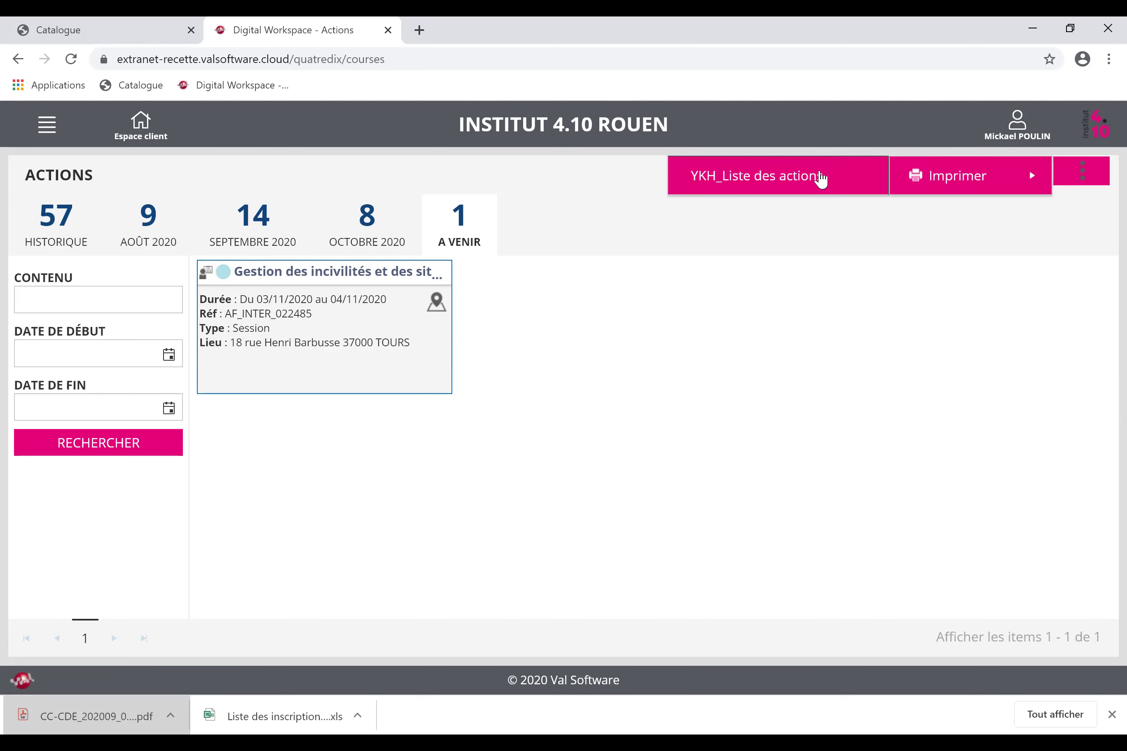
click(821, 178)
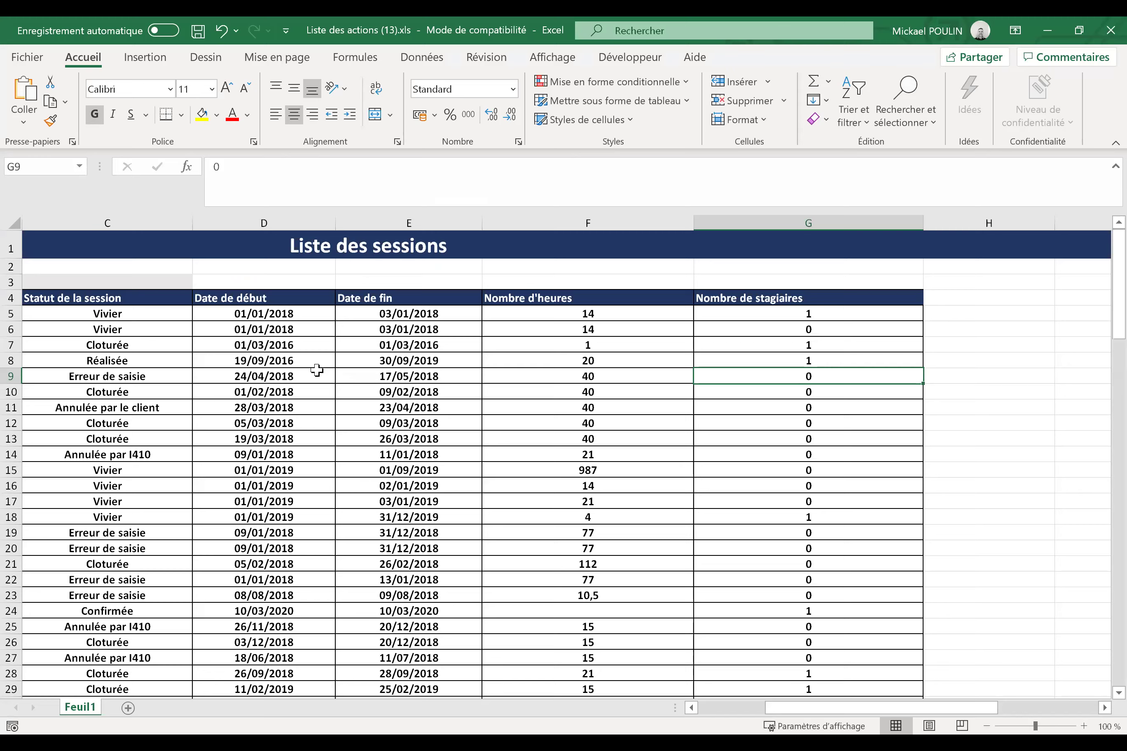
key(Left)
key(Left)
key(Left)
key(Left)
key(Left)
key(Left)
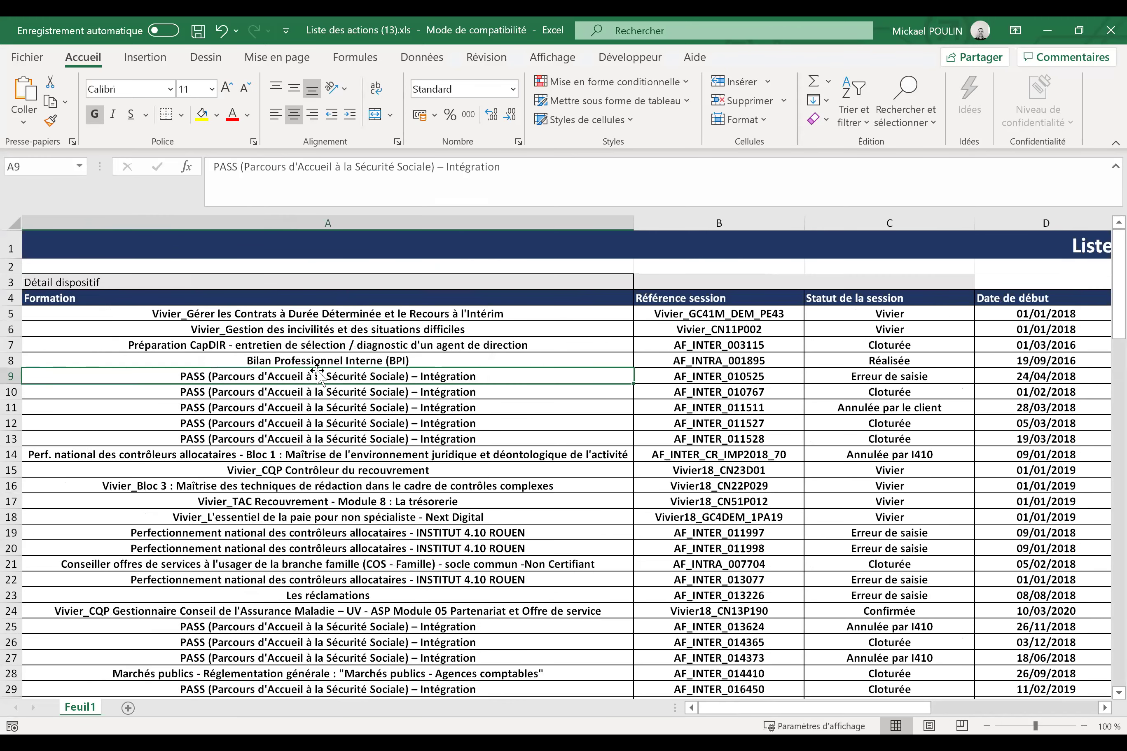
Step through the Statut de la session, Date de début and Date de fin headers, then return to Chrome.
key(Up)
key(Up)
key(Up)
key(Up)
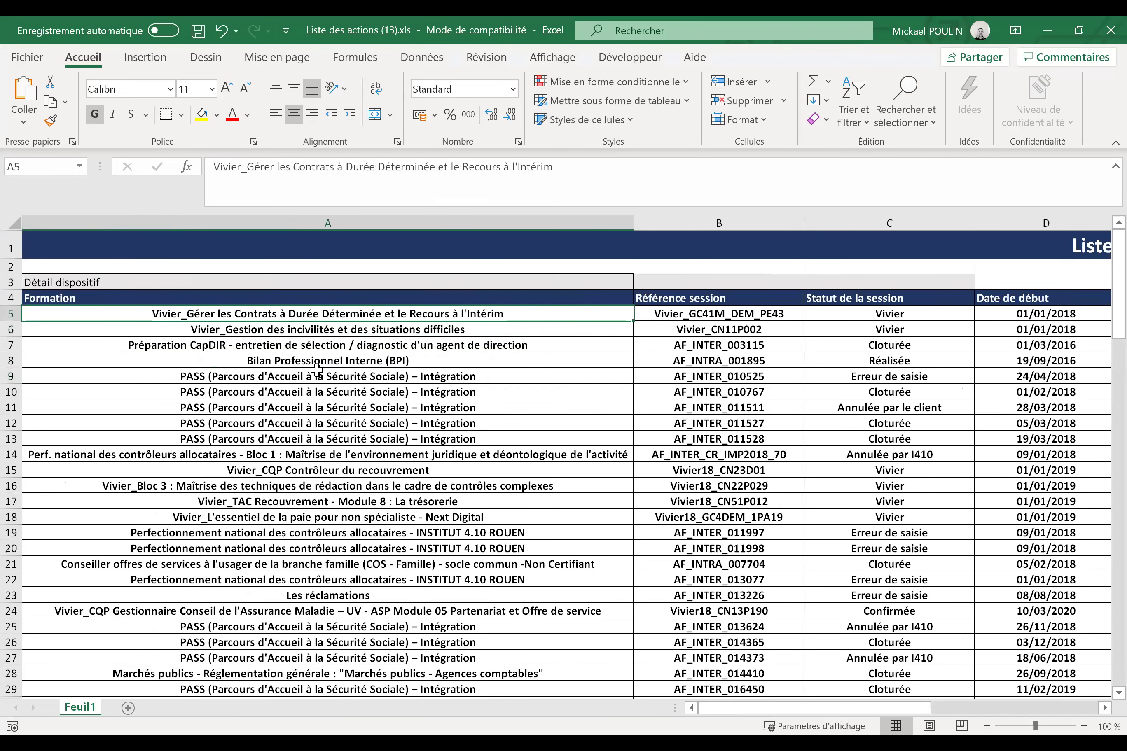
key(Up)
key(Right)
key(Right)
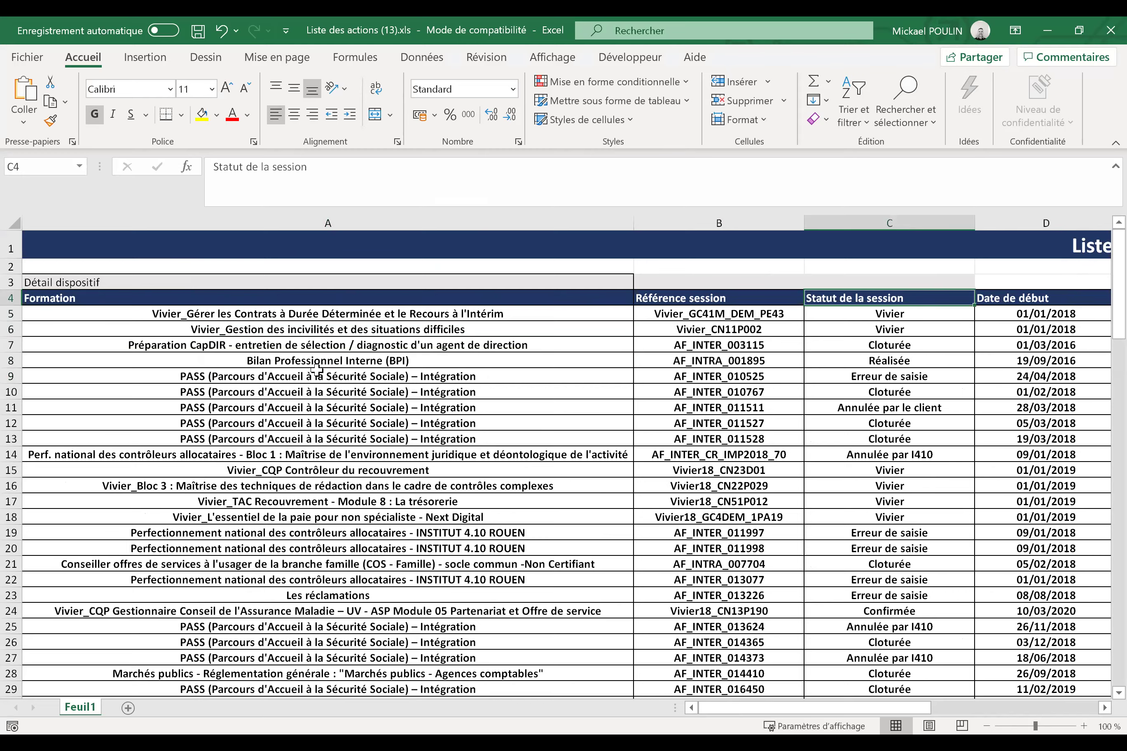
key(Right)
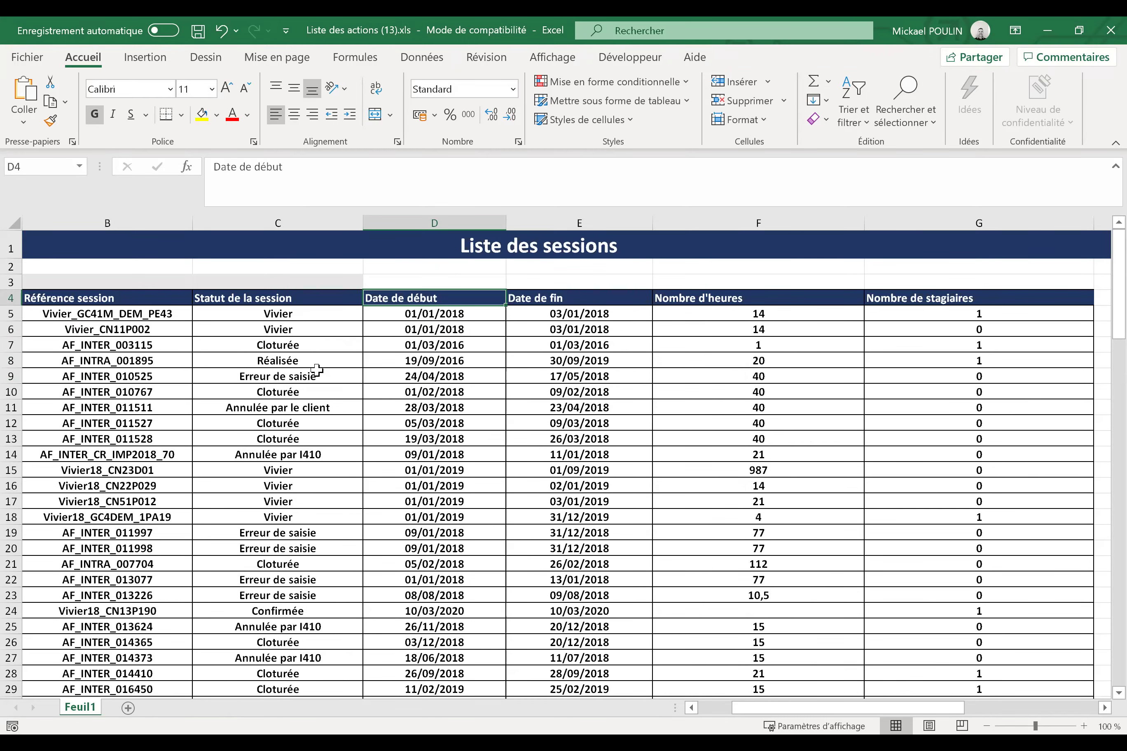
key(Right)
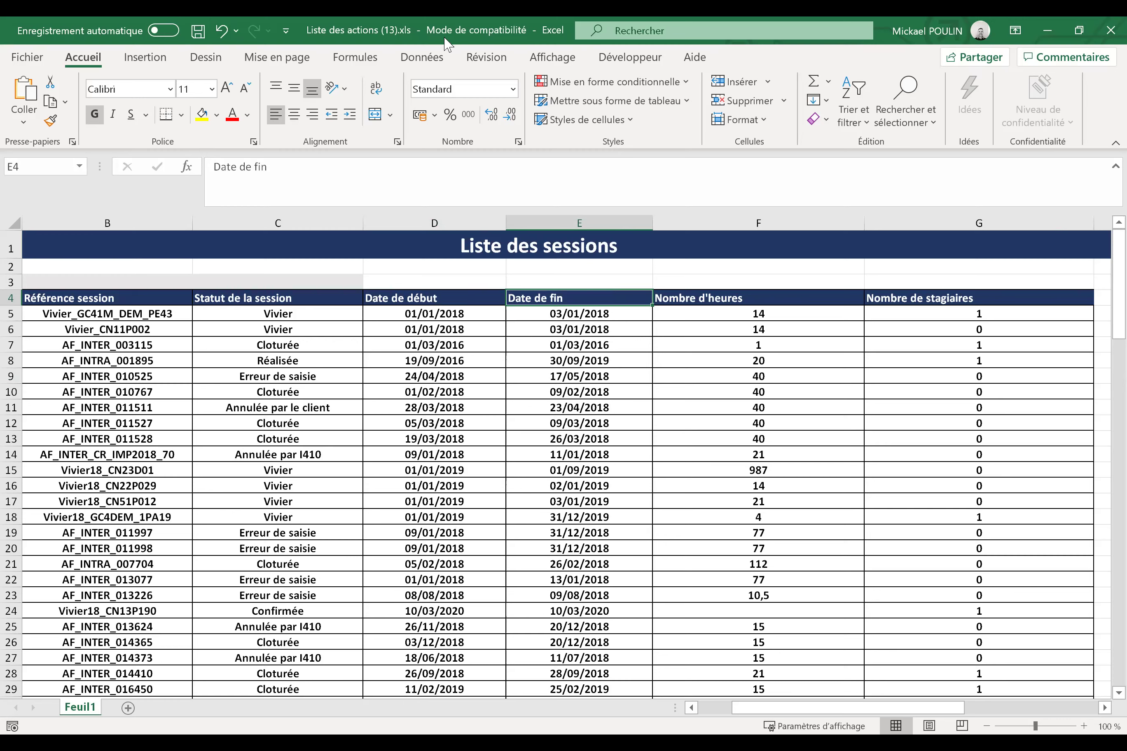
key(alt+Tab)
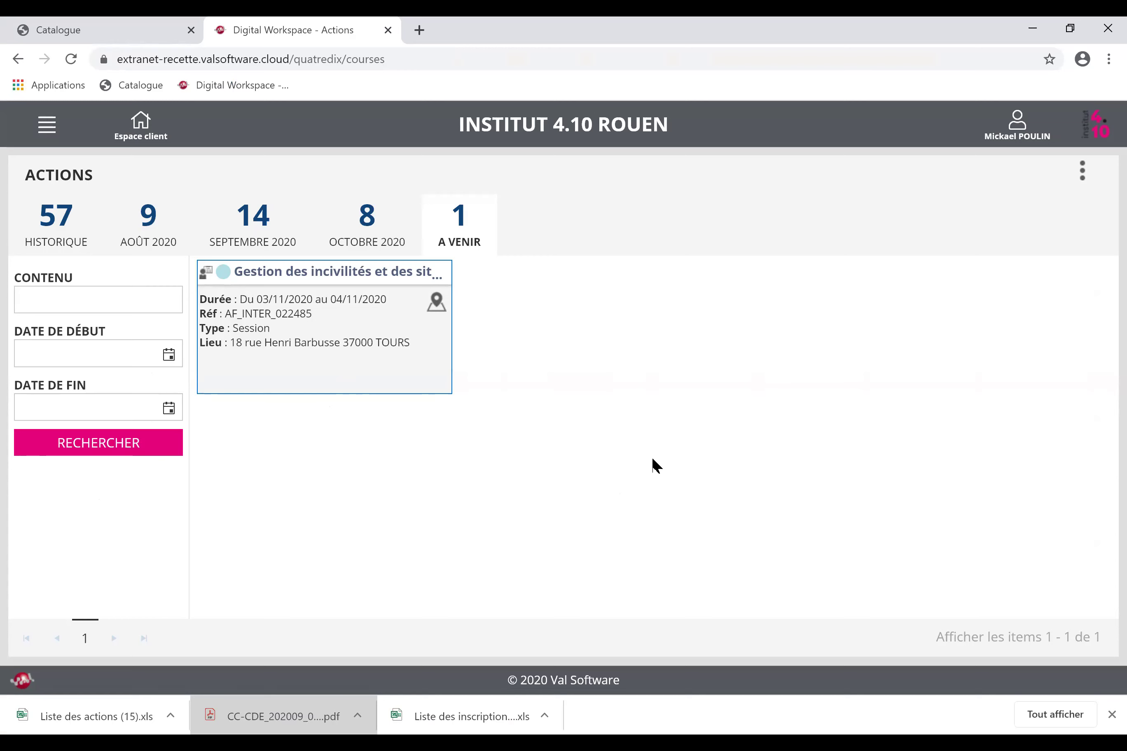
click(131, 133)
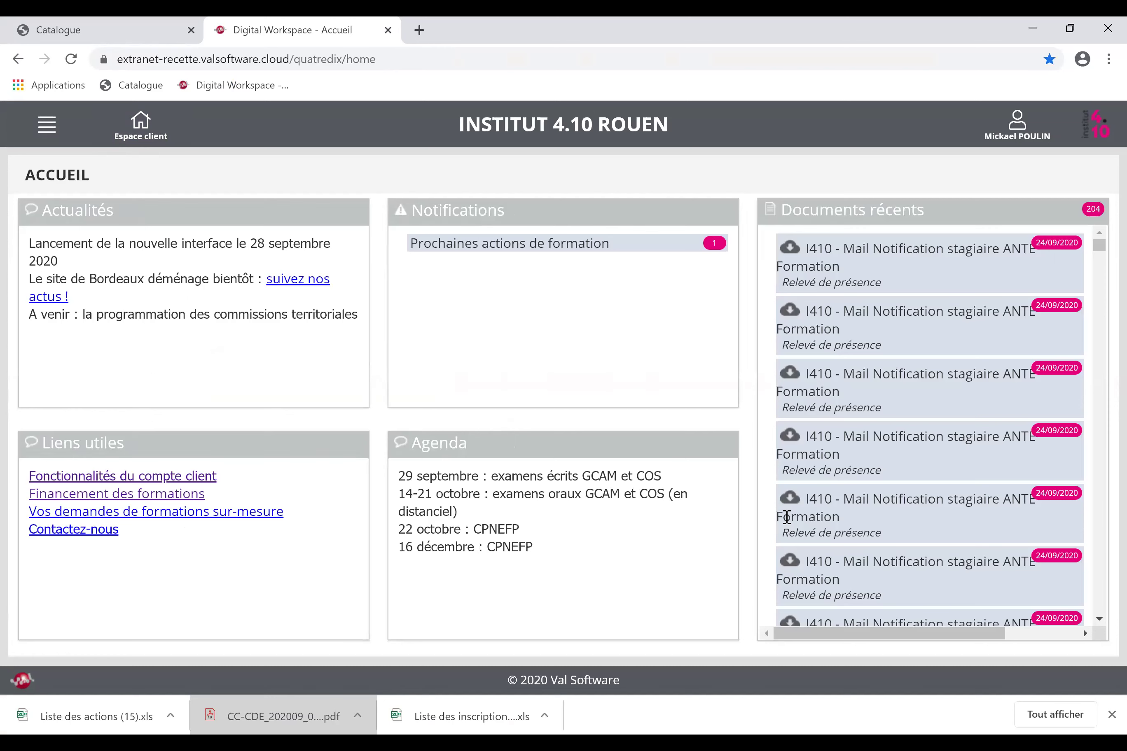
click(711, 245)
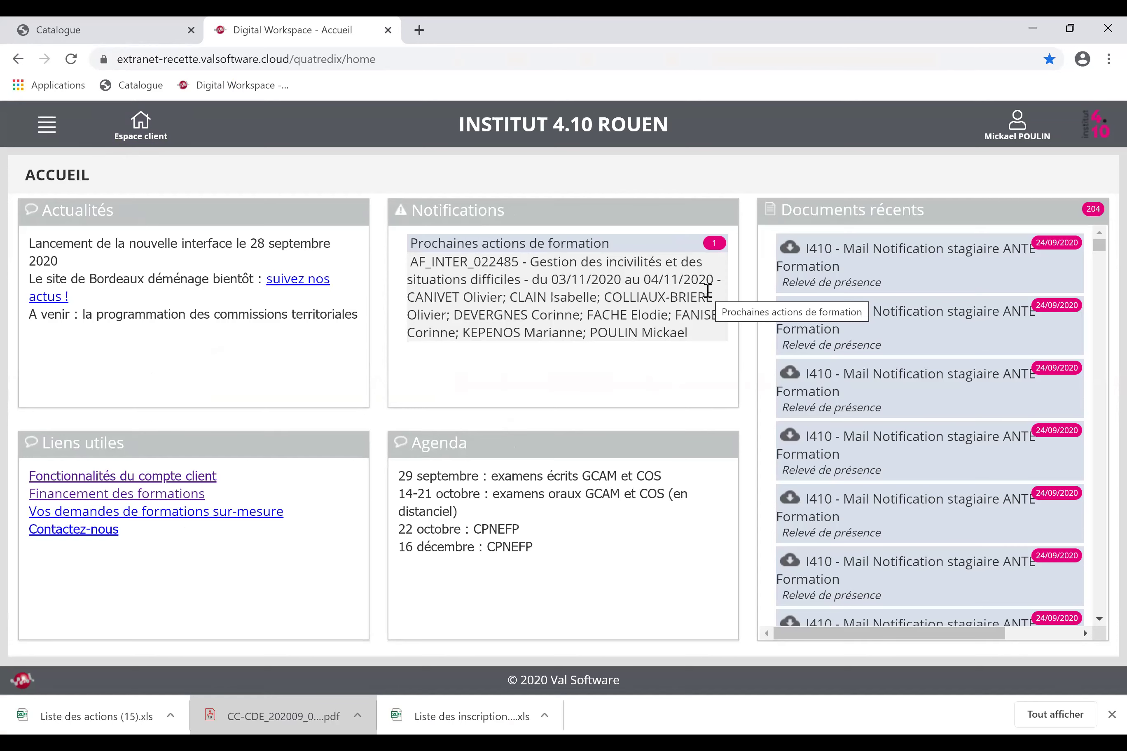
click(47, 127)
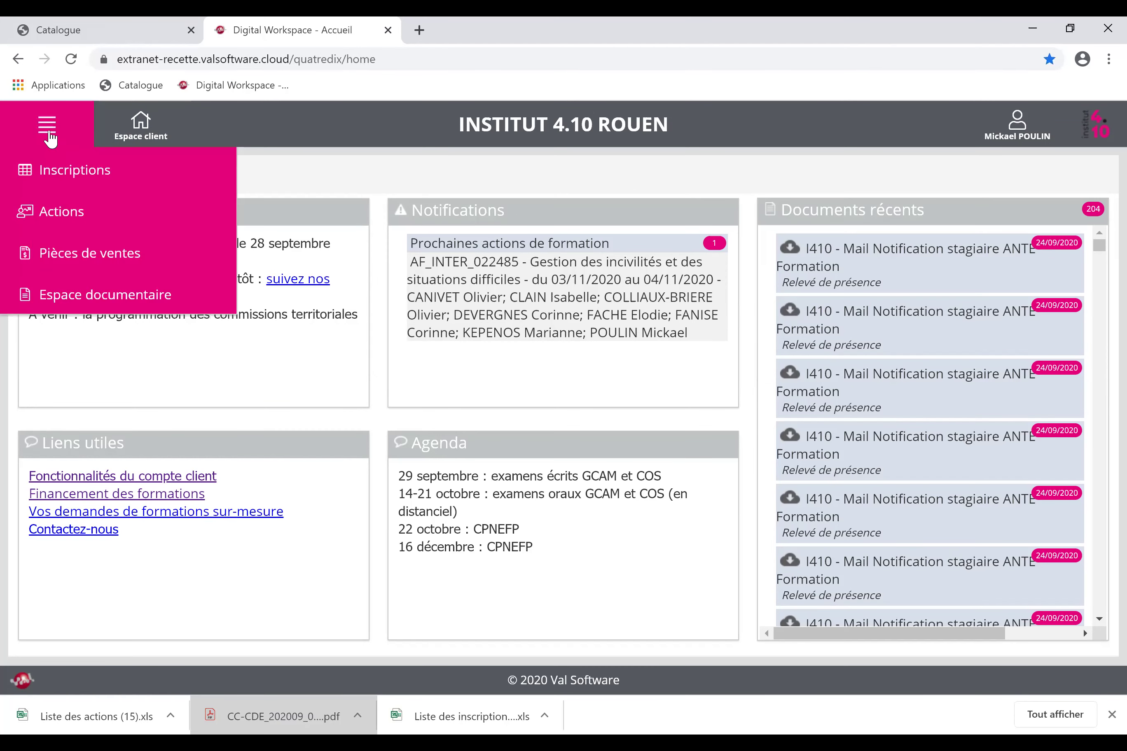
click(73, 212)
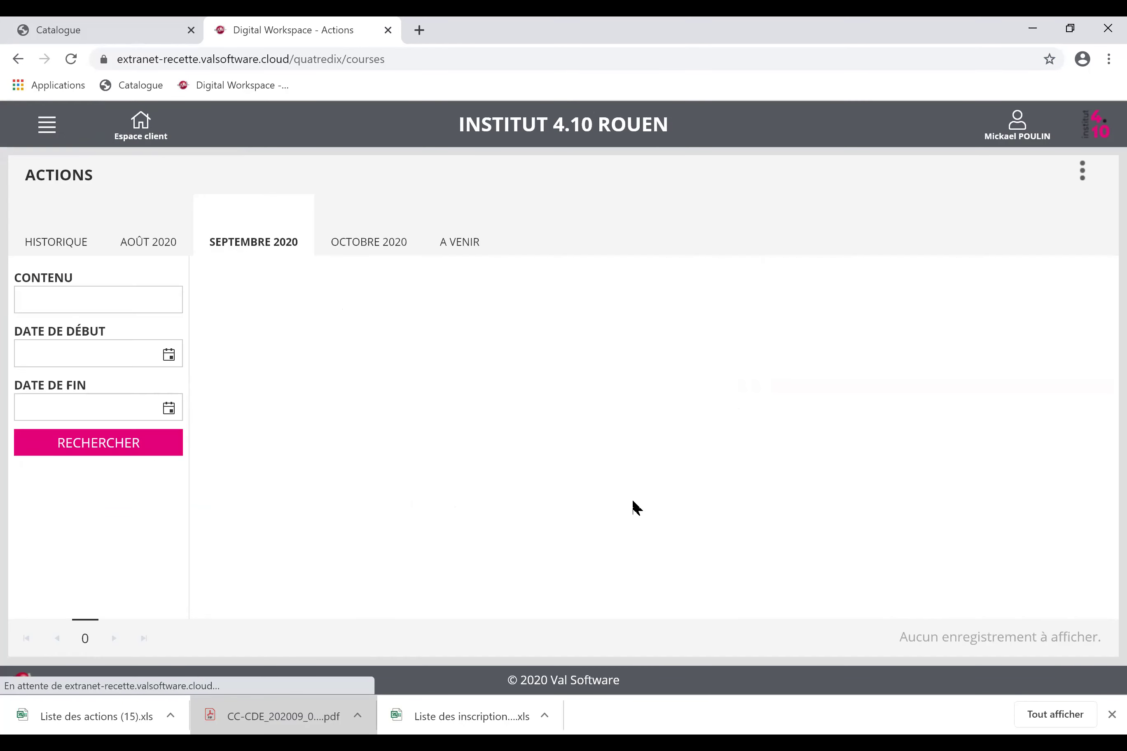
click(460, 241)
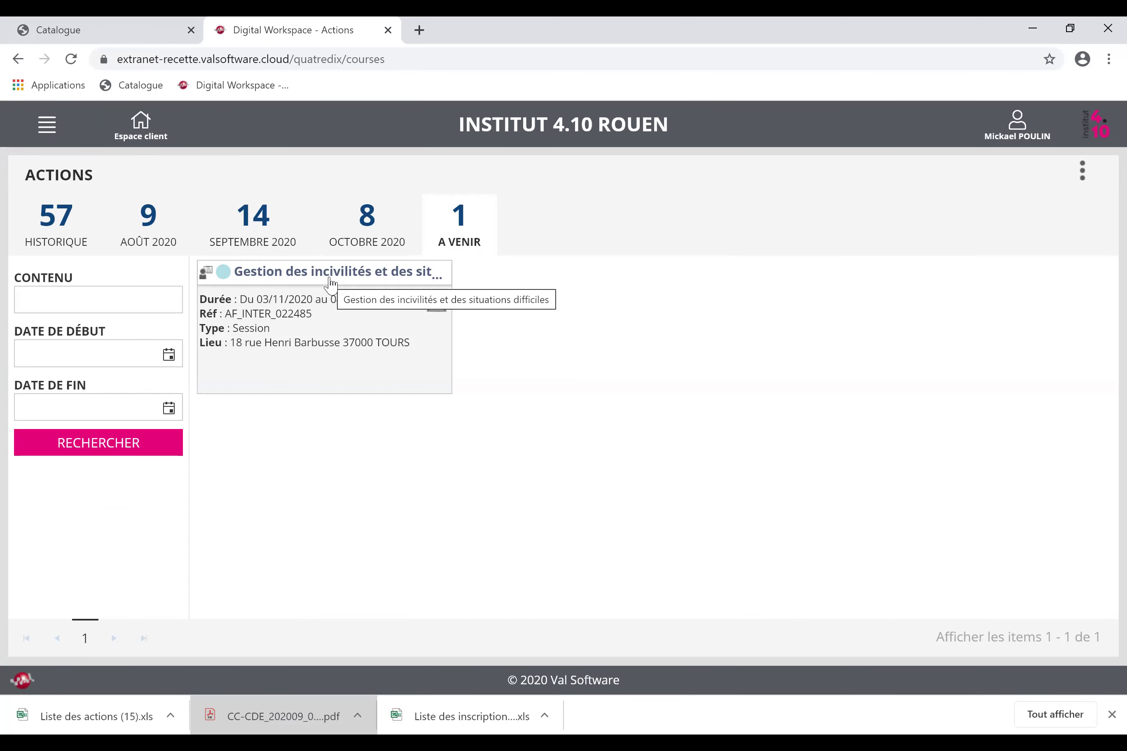
click(54, 133)
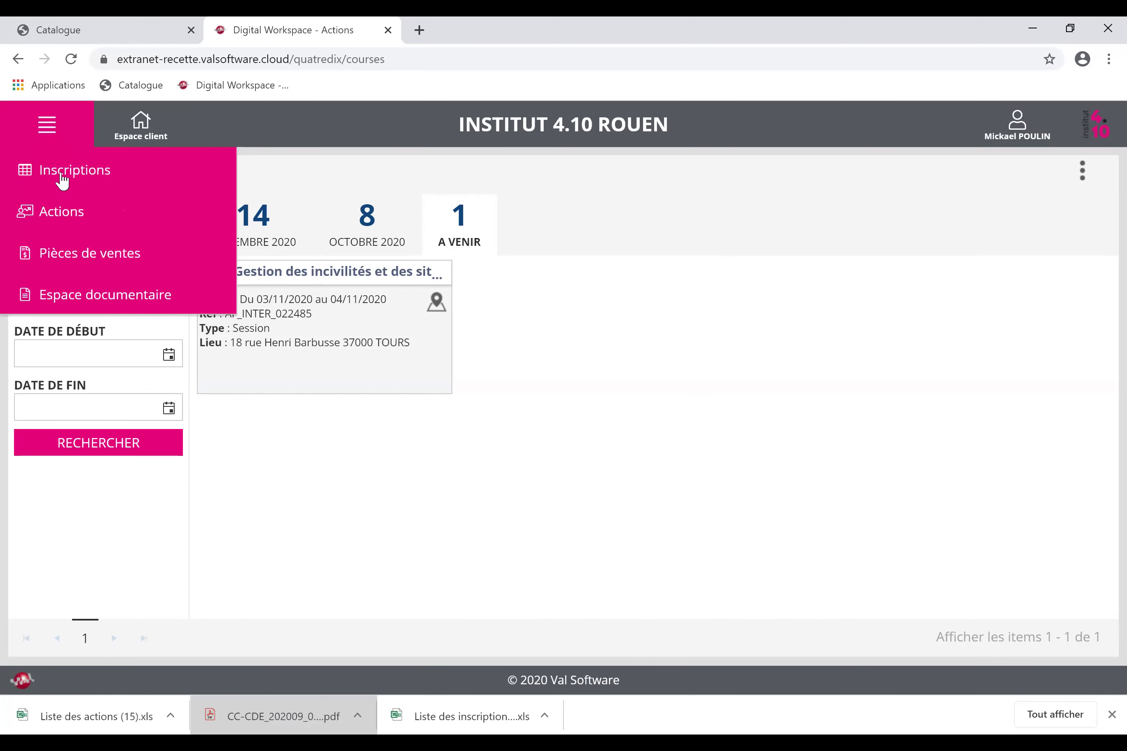
click(62, 180)
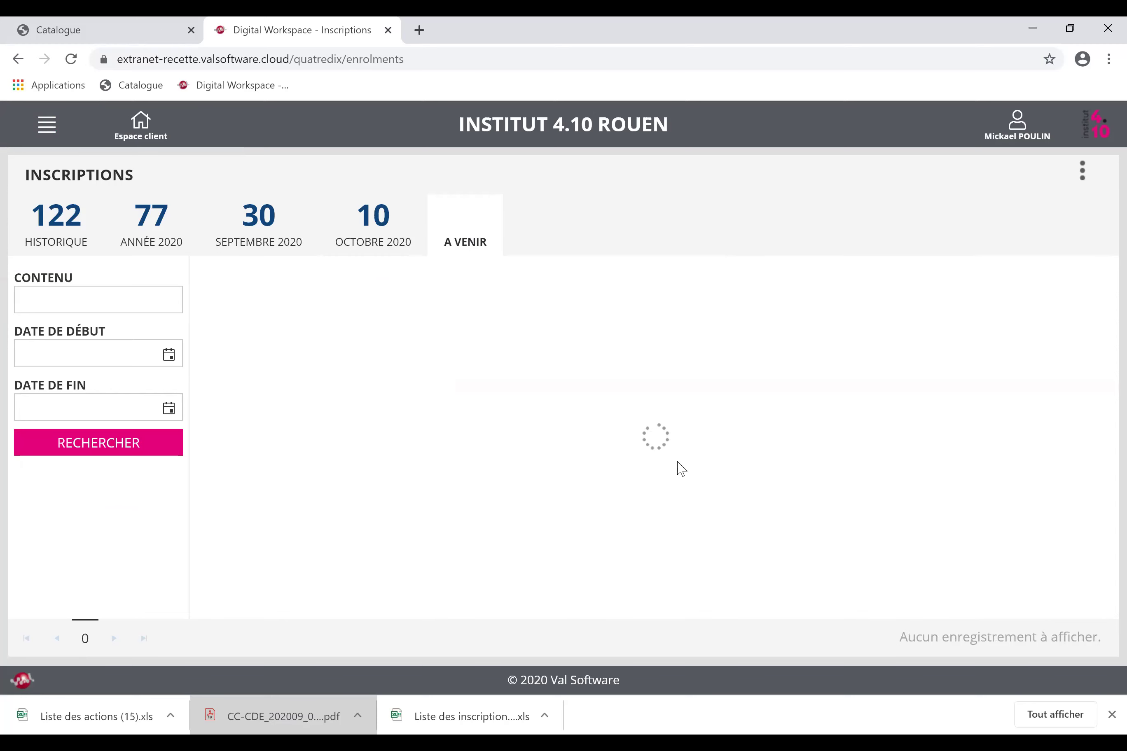
From the client home, download the I410 - Mail Notification stagiaire ANTE Formation email and open it.
click(170, 137)
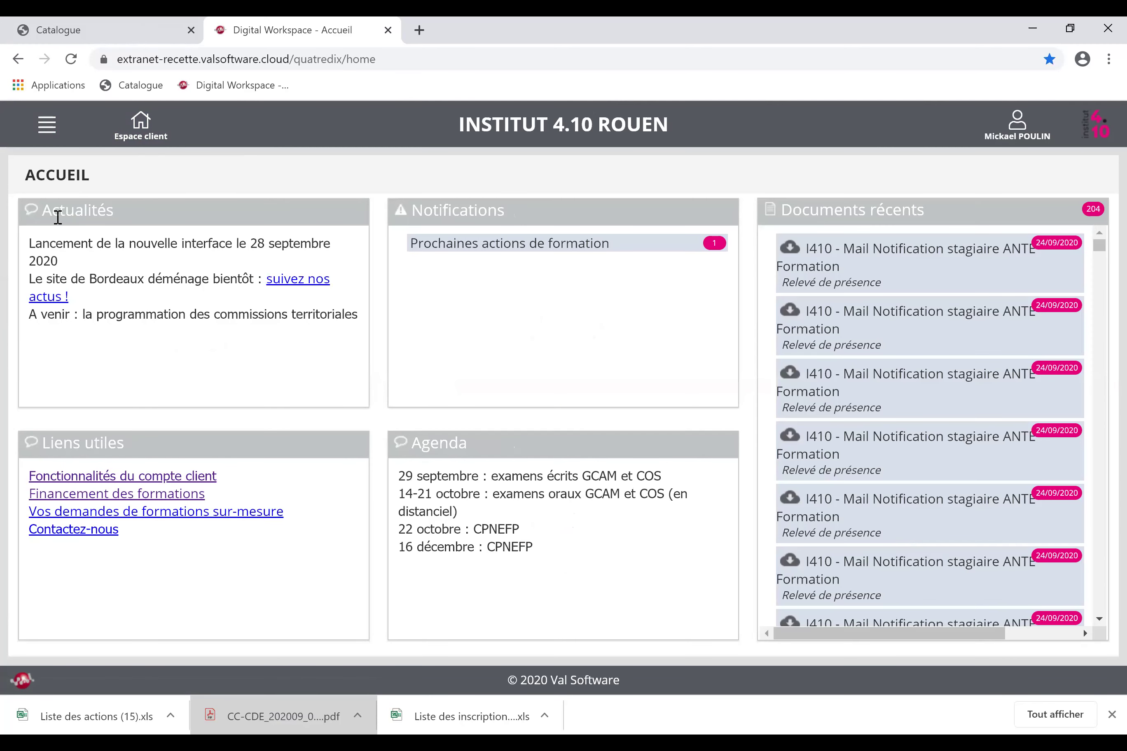
drag(53, 211, 162, 214)
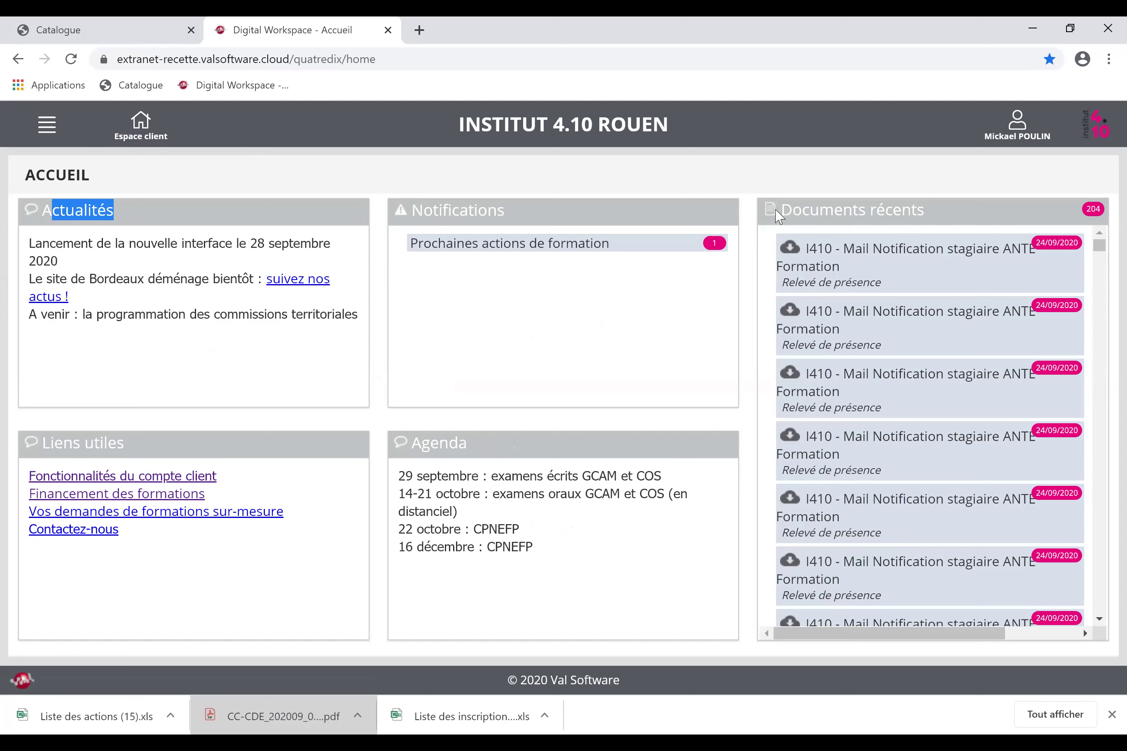
drag(924, 211, 745, 193)
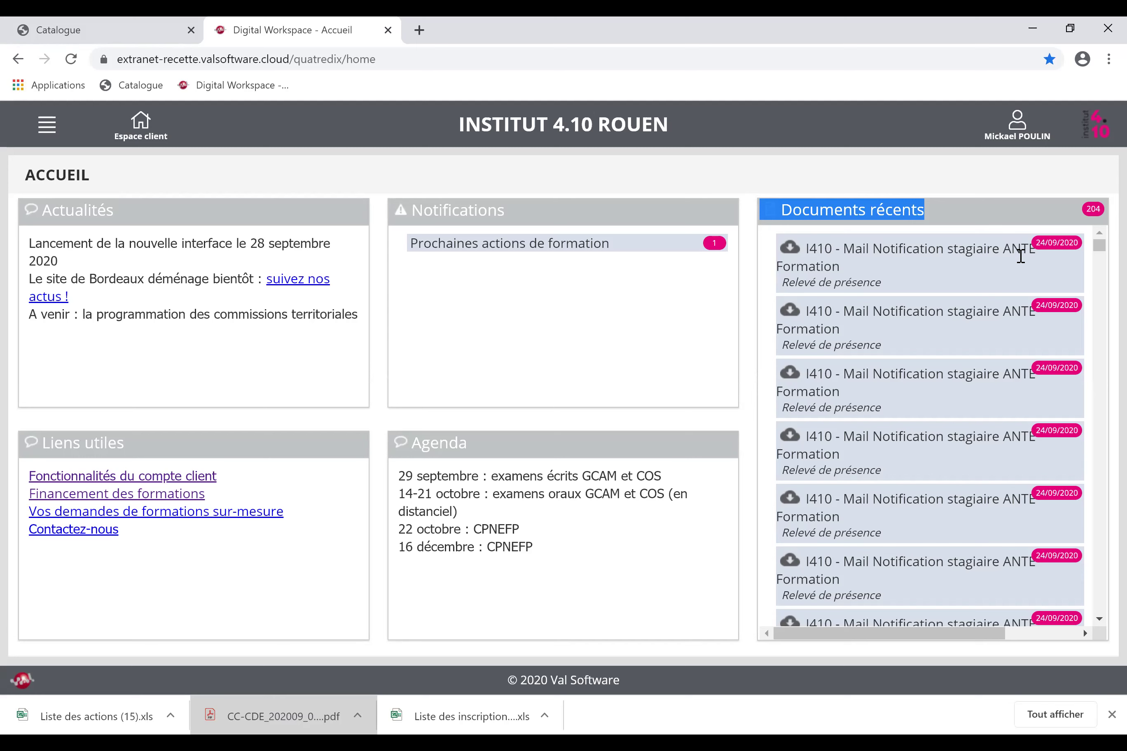
click(945, 215)
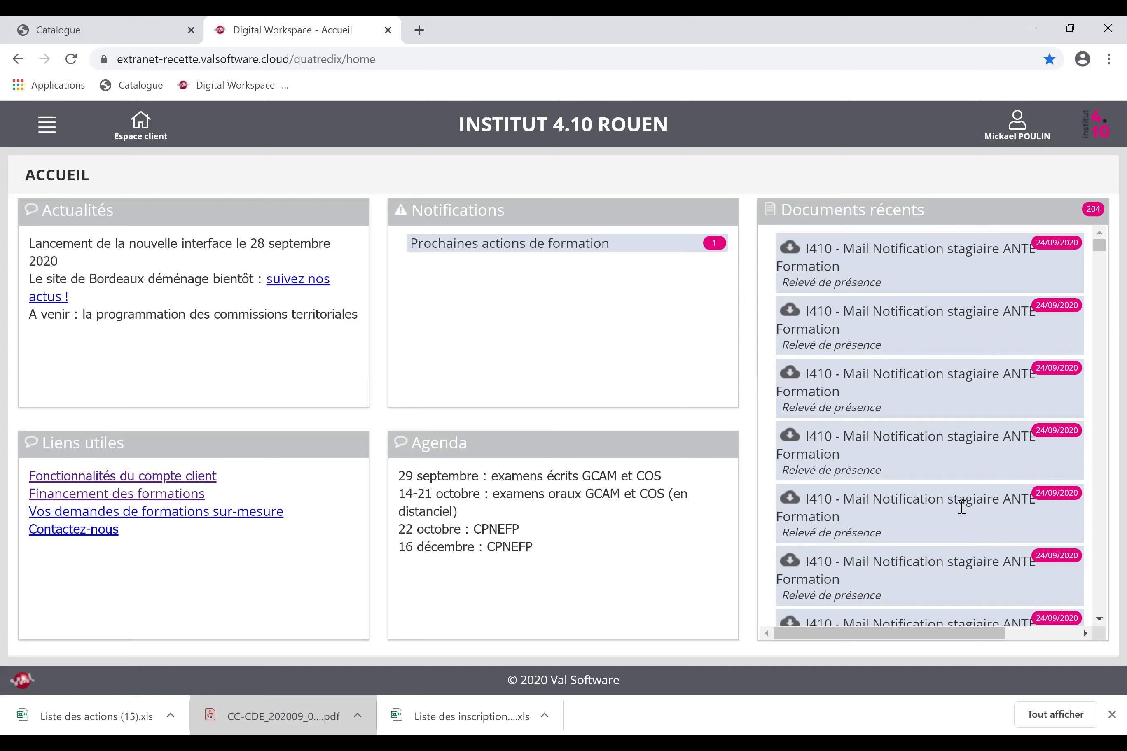
click(790, 248)
click(121, 719)
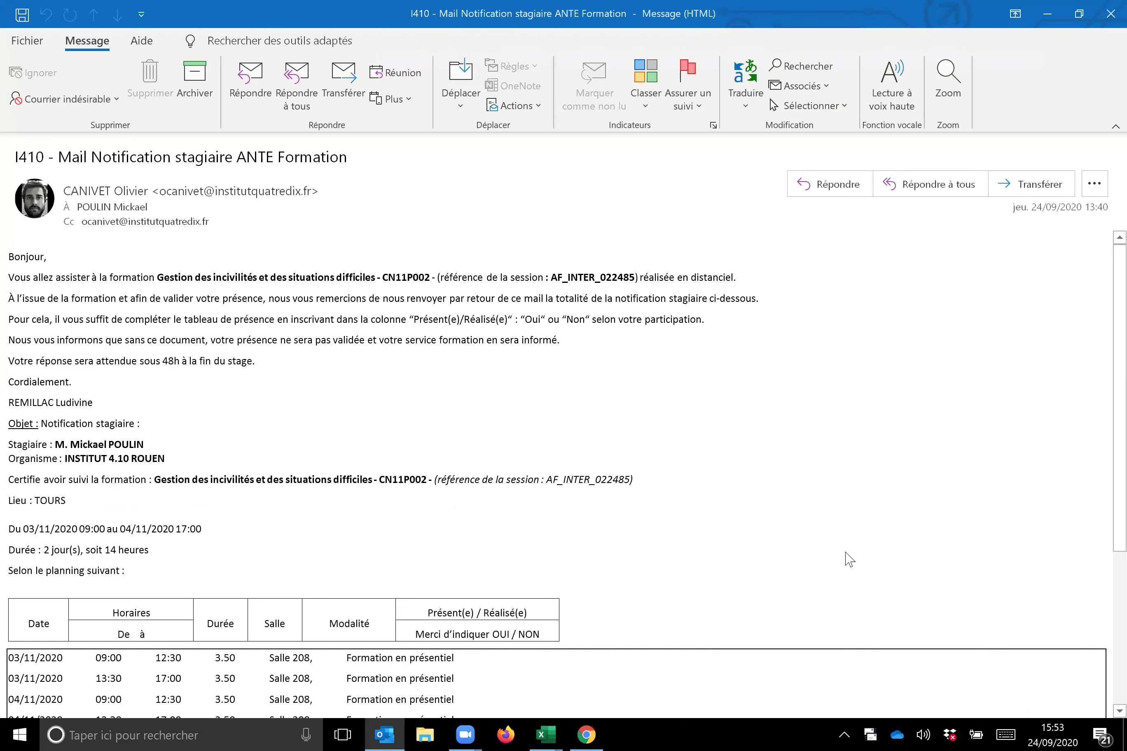
scroll(756, 461, down, 3)
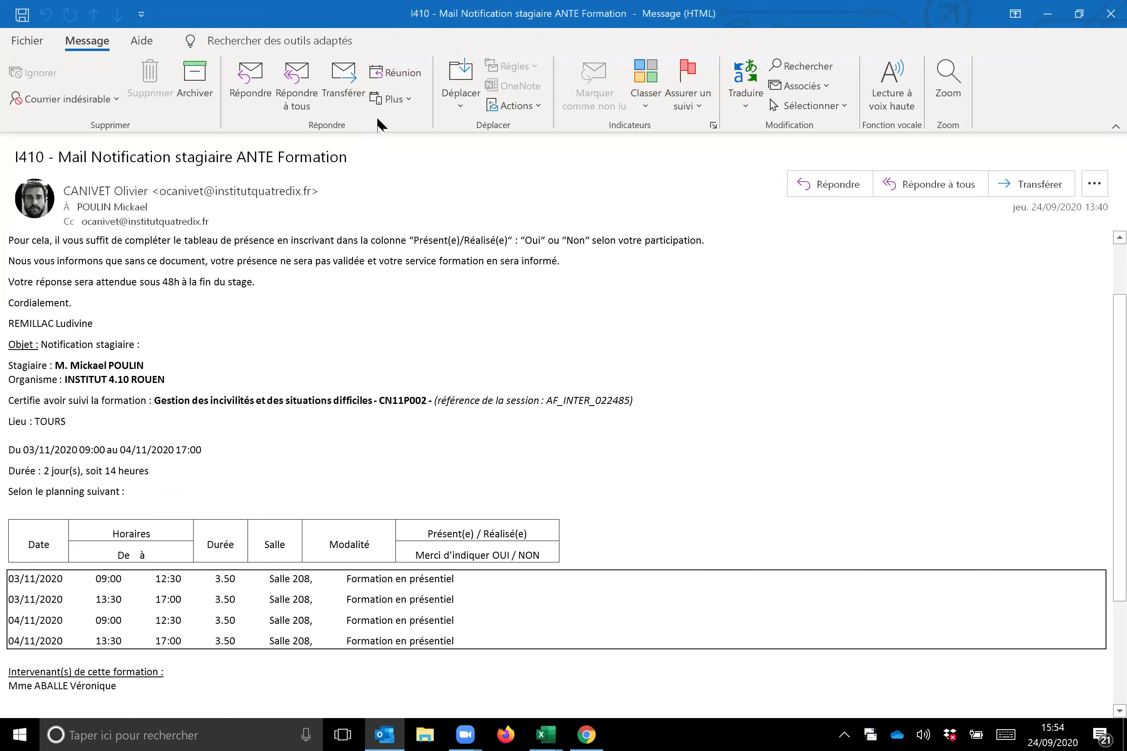
key(alt+Tab)
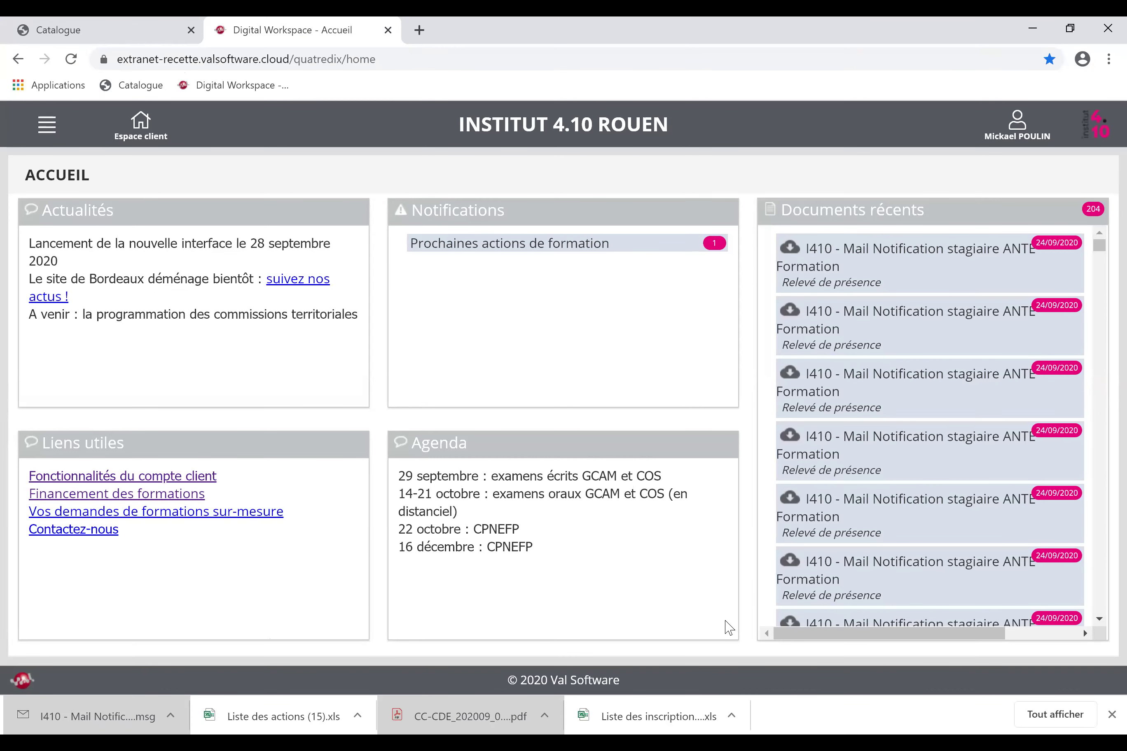
Select the account e-mail on the catalogue's Mon profil page, then return to the extranet.
click(131, 132)
click(104, 29)
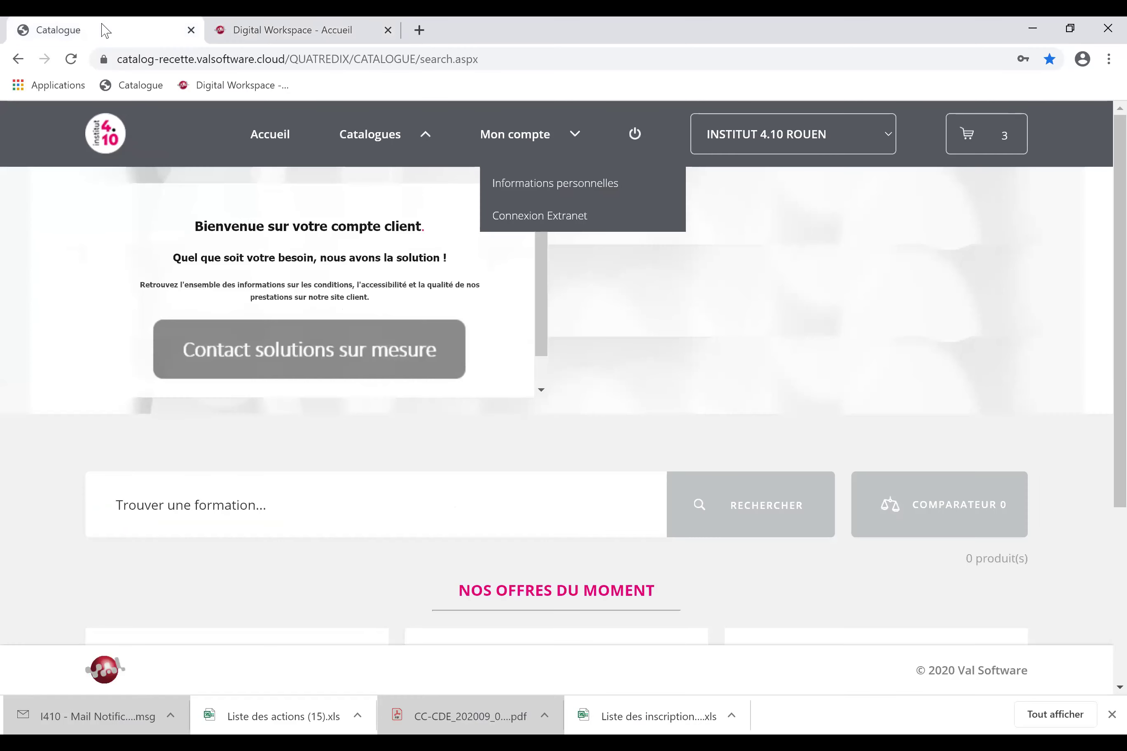
click(567, 192)
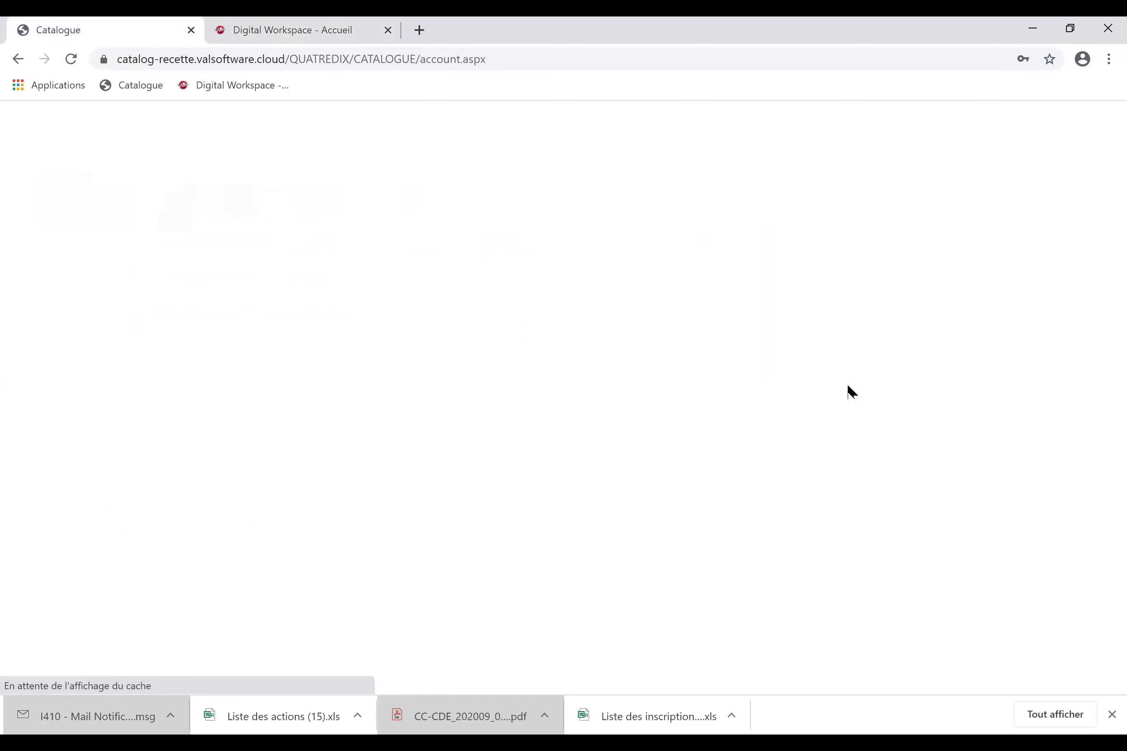
scroll(501, 442, down, 2)
click(473, 445)
key(ctrl+a)
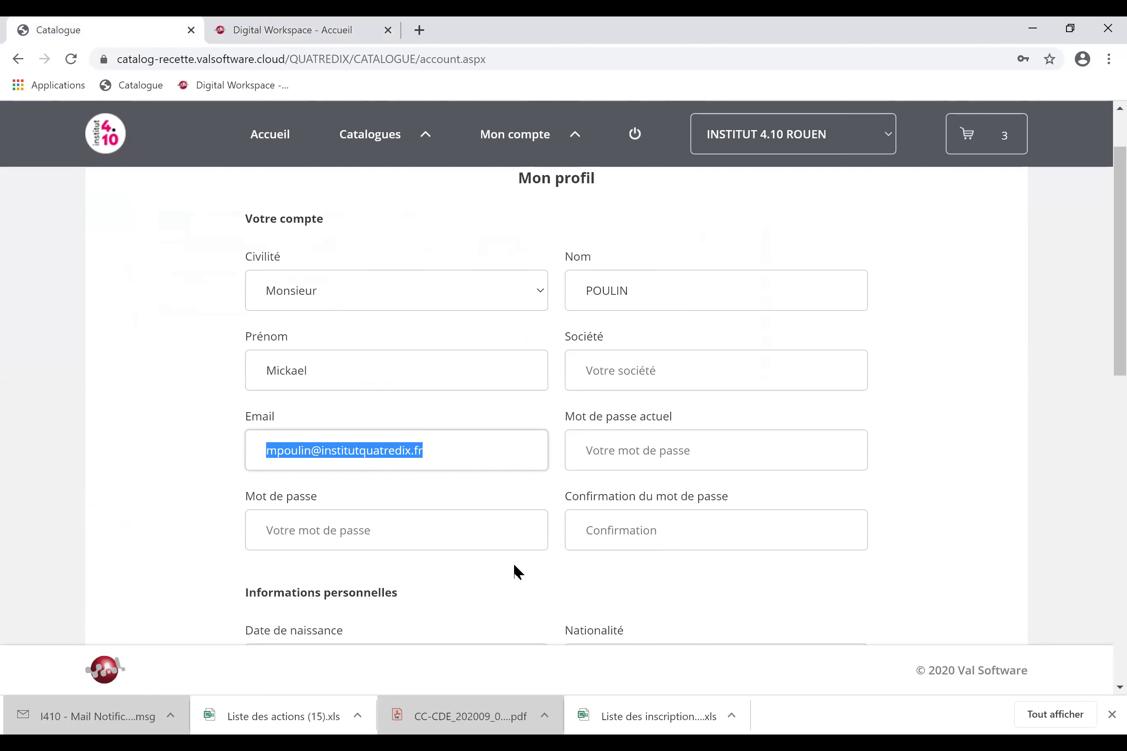
click(282, 30)
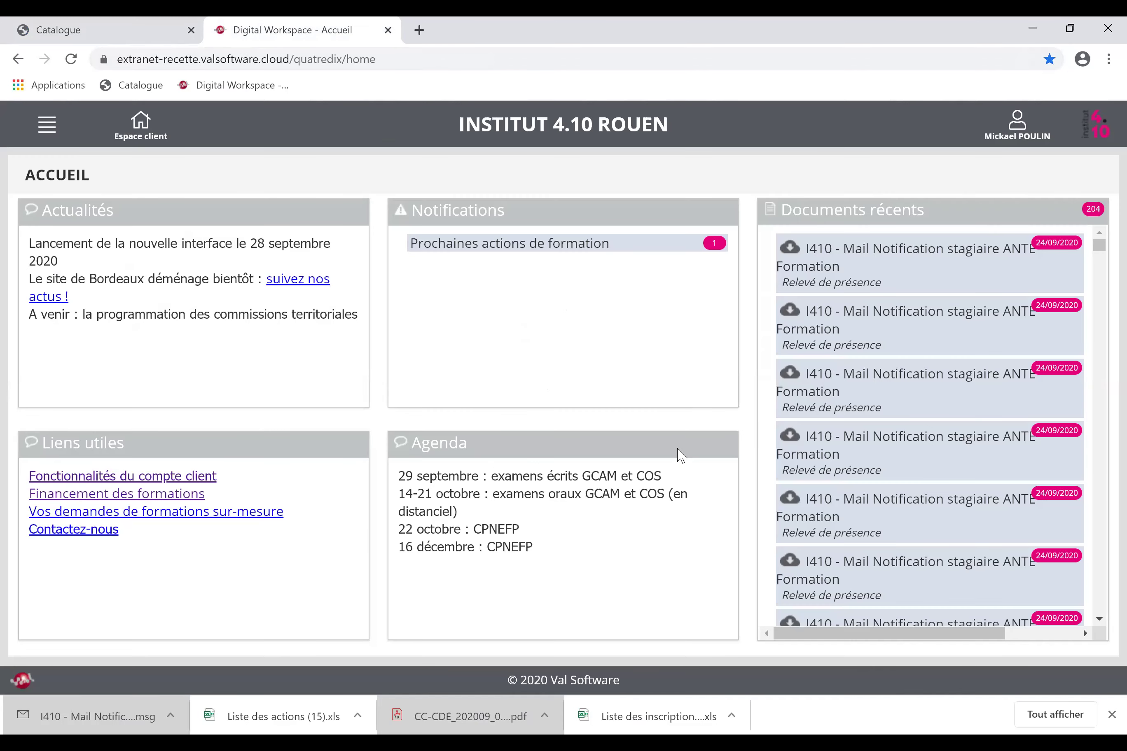